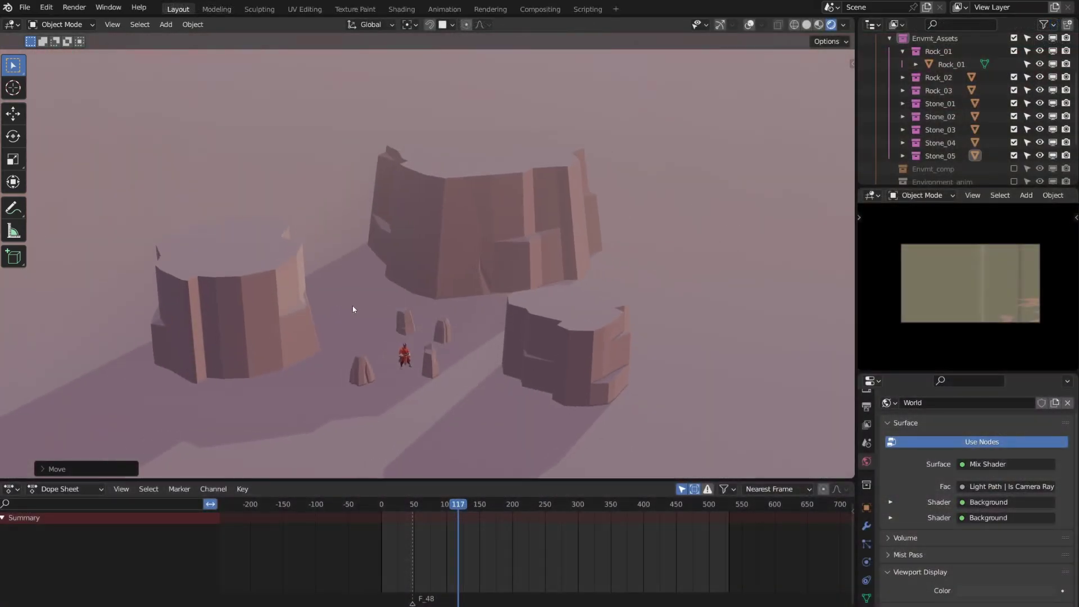
middle_drag(402, 302, 522, 296)
middle_drag(325, 350, 534, 328)
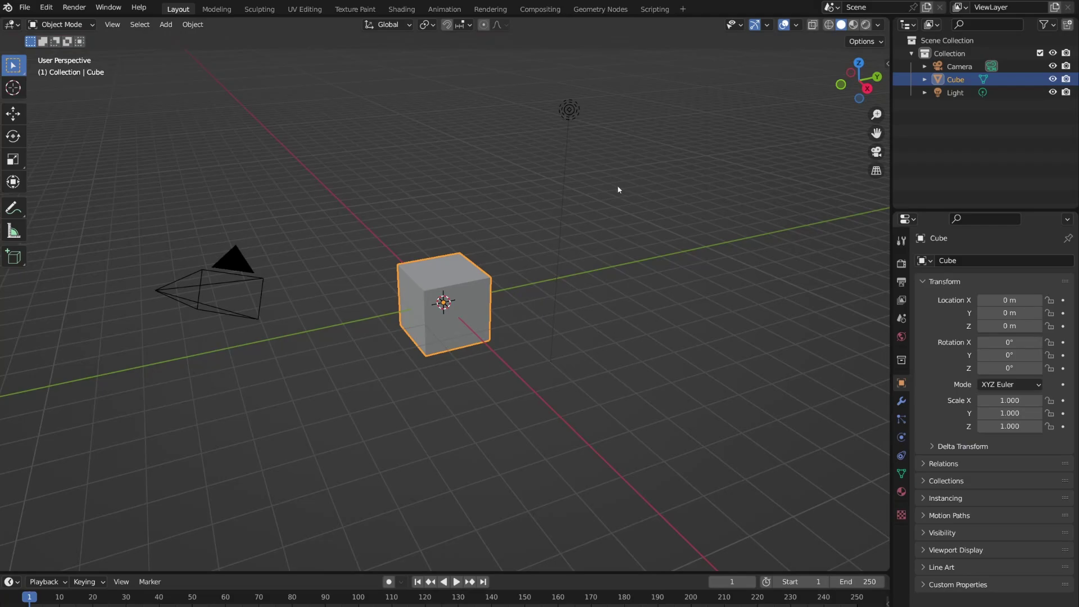
- Delete all the default scene objects and add a mesh plane at the world origin
key(a)
key(Delete)
middle_drag(461, 277, 444, 295)
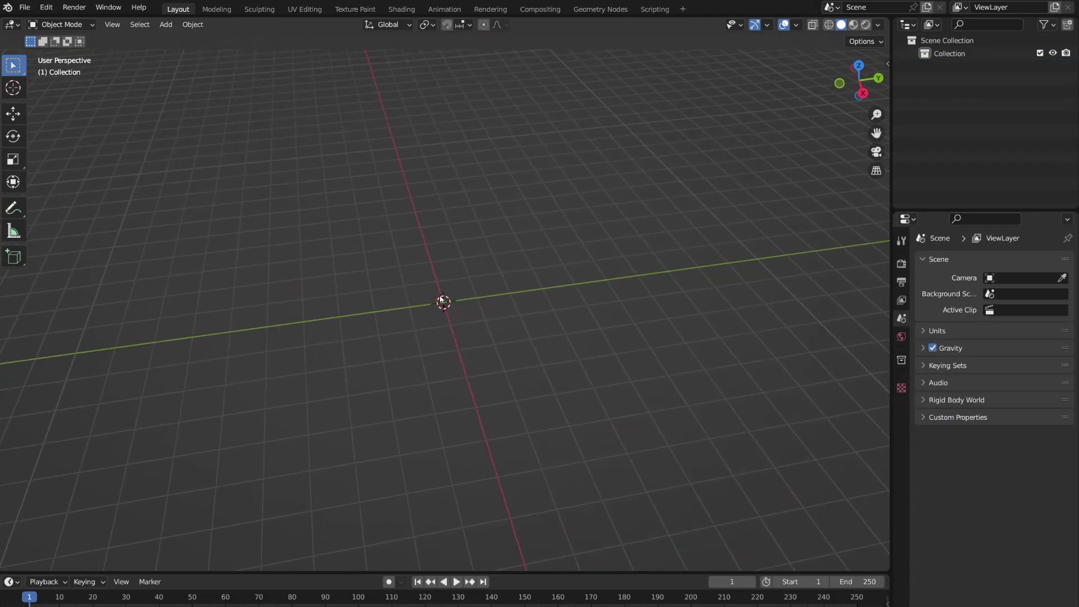
key(shift+a)
mouse_move(441, 299)
click(500, 295)
- Cut an irregular, closed rock outline into the plane's face with the Knife tool in top view
key(KP_7)
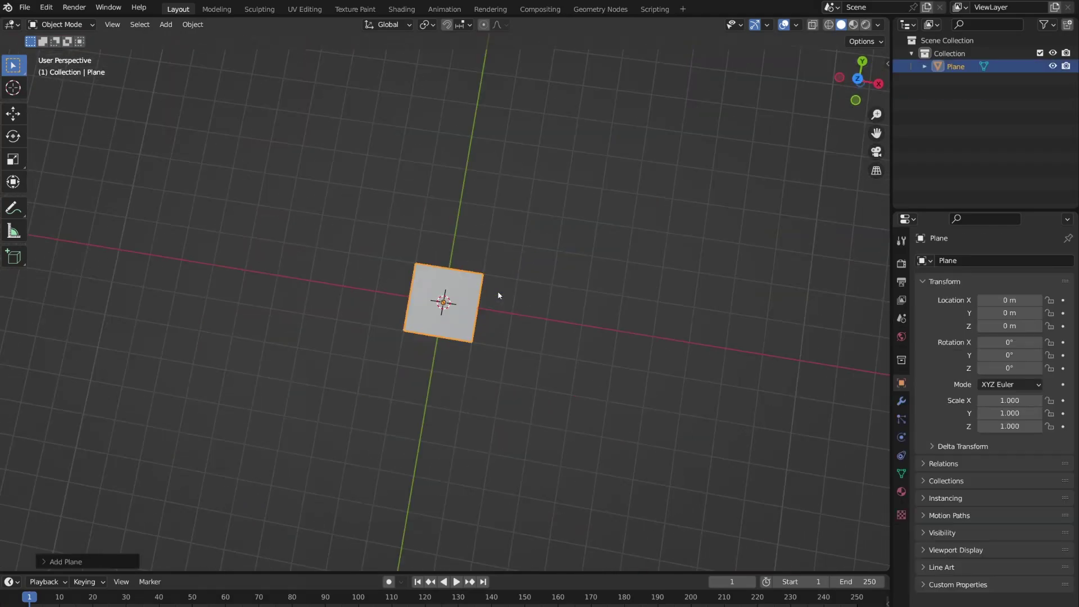
scroll(511, 356, up, 6)
key(Tab)
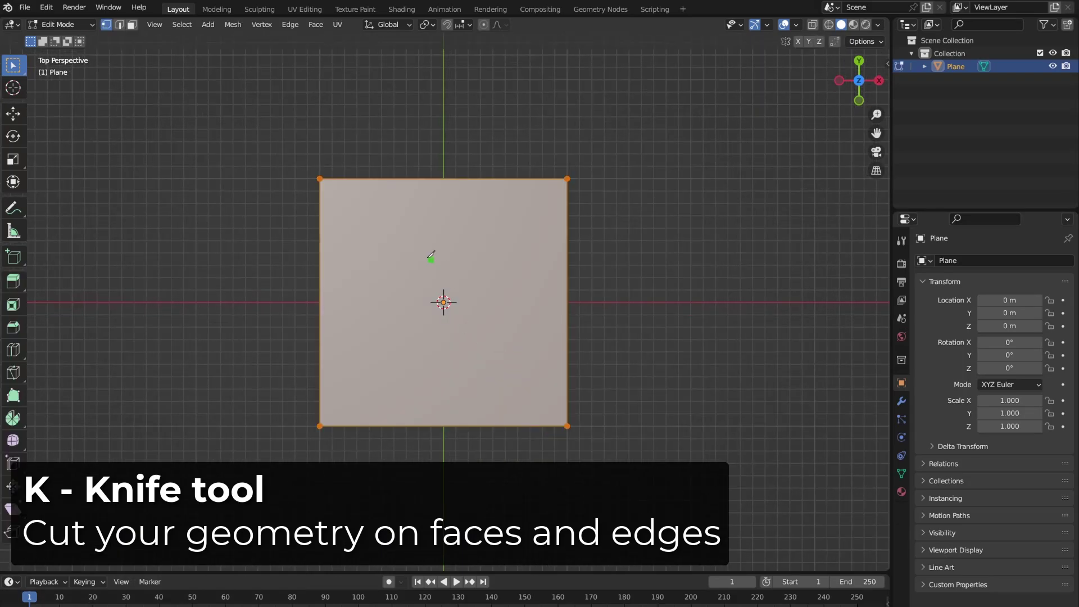
scroll(444, 292, up, 3)
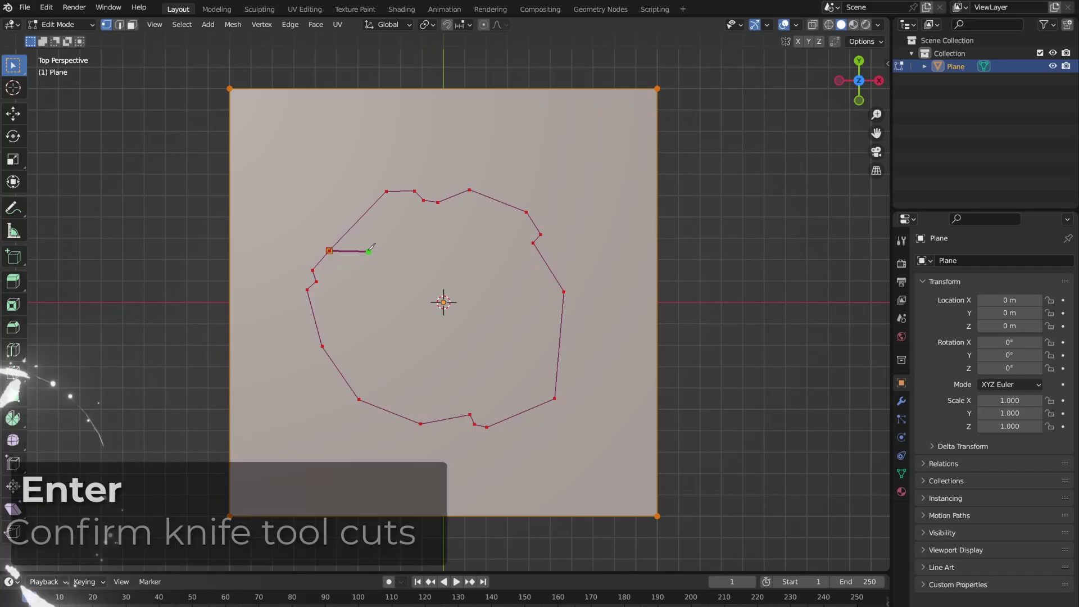
- Delete the plane's faces outside the knife-cut outline, keeping only the irregular inner face
middle_drag(176, 95, 381, 170)
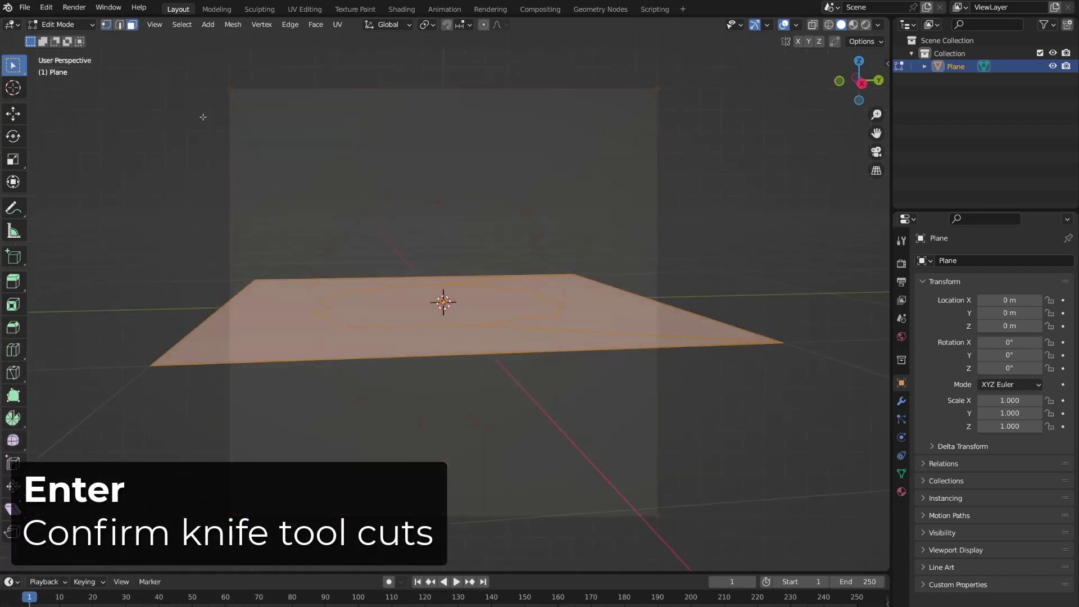
click(381, 169)
shift+click(291, 333)
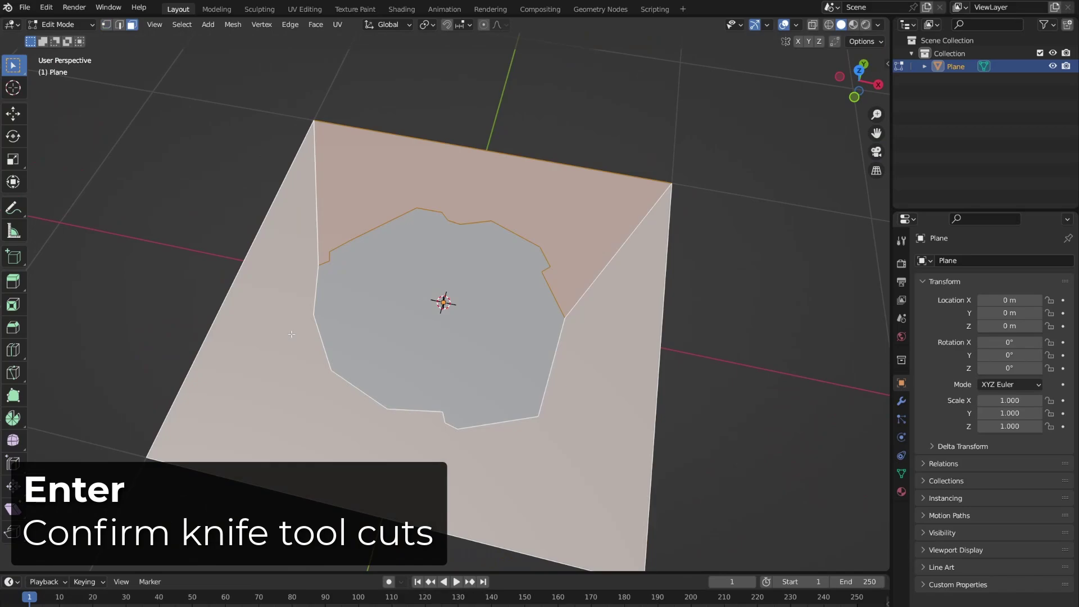
key(x)
click(262, 363)
middle_drag(262, 362, 324, 334)
- Extrude the irregular face straight up into a tall rock block
key(a)
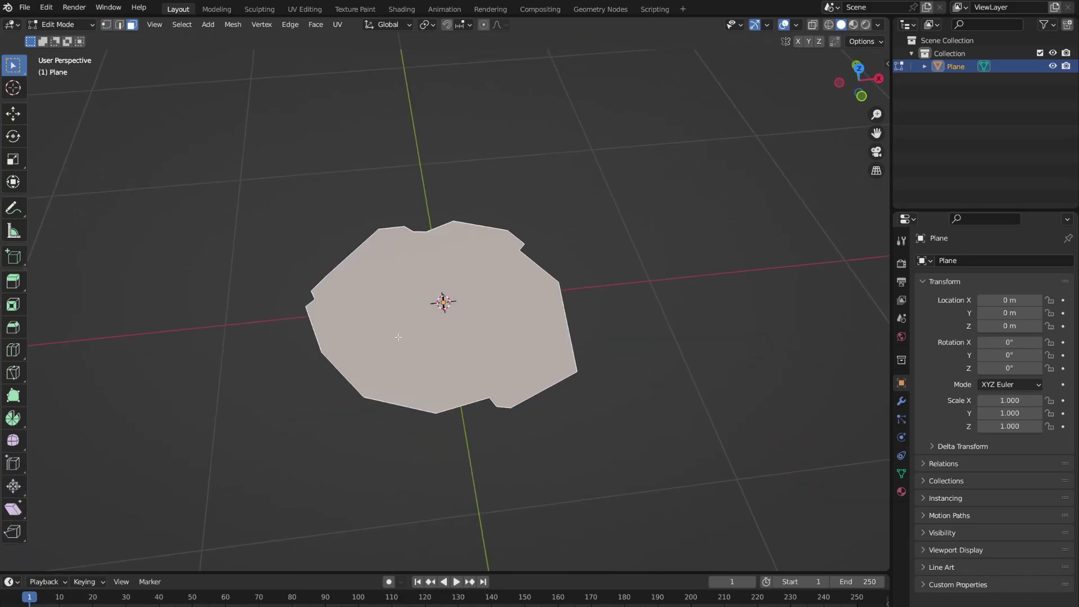
middle_drag(398, 330, 400, 266)
key(e)
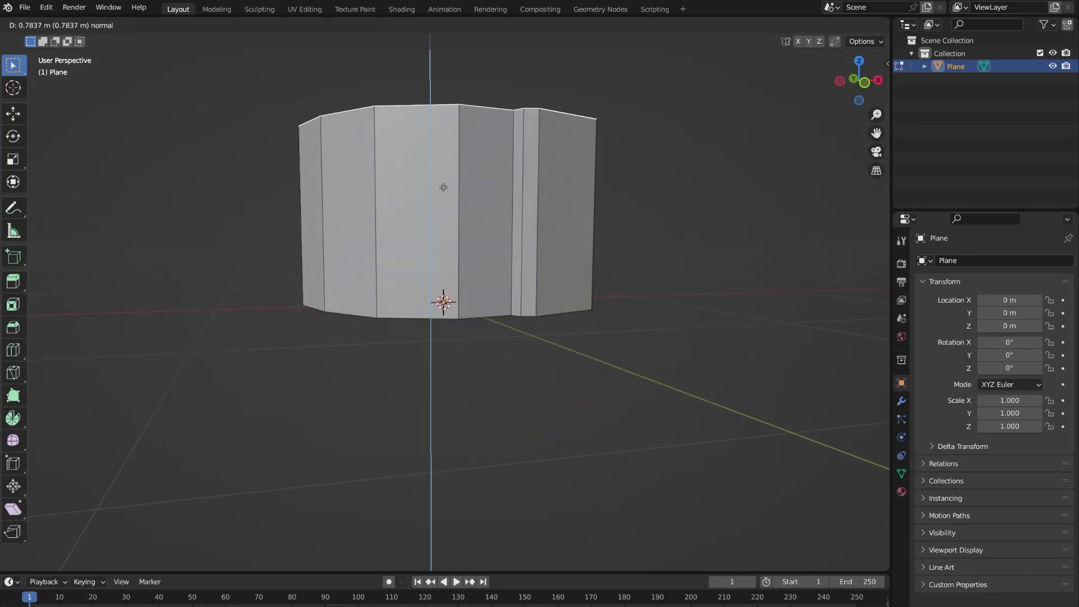
click(438, 108)
scroll(452, 132, down, 4)
middle_drag(471, 178, 295, 263)
- Show the viewport in Material Preview shading and give the rock block a new material
key(Tab)
mouse_move(295, 264)
middle_down()
mouse_move(204, 255)
mouse_move(337, 262)
middle_up()
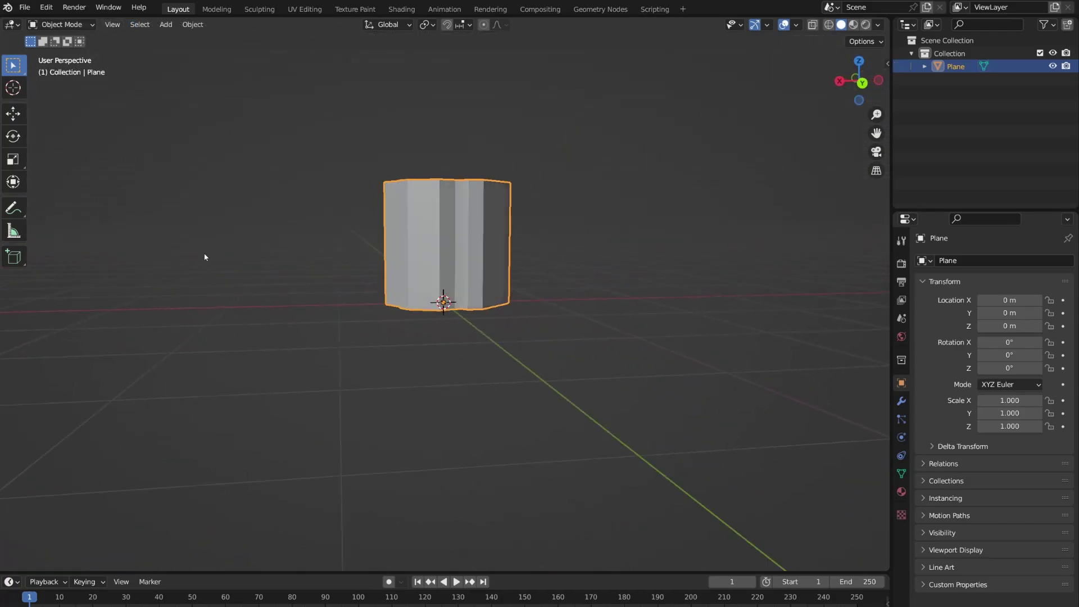
click(852, 24)
middle_drag(722, 124, 843, 450)
click(901, 492)
click(1007, 315)
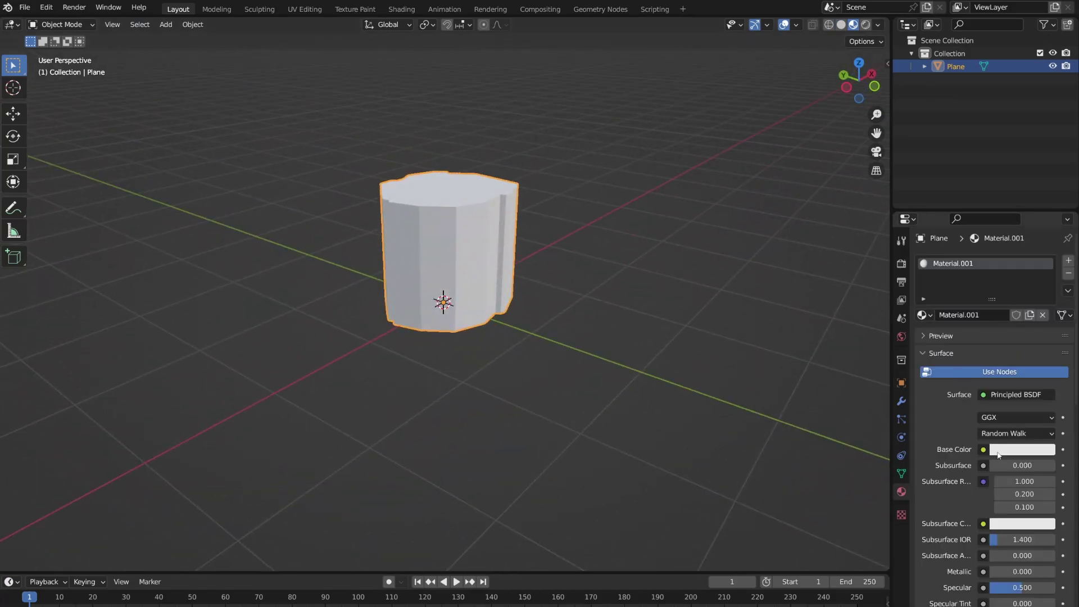
- Set the rock material's base color to a sandy brown and its roughness to 1.000
click(1022, 450)
drag(1047, 313, 1045, 301)
click(976, 325)
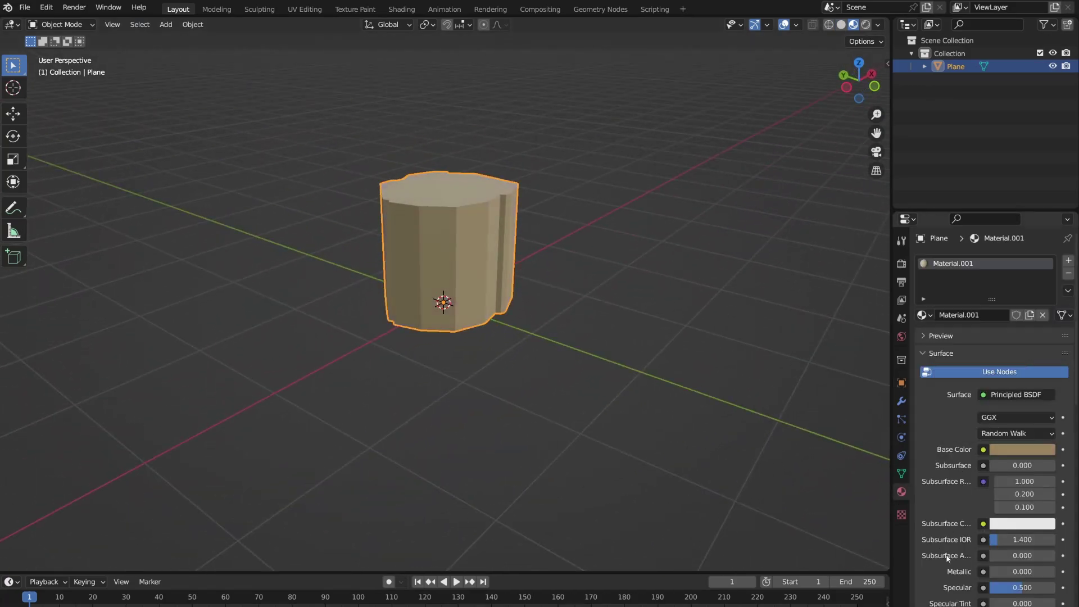
scroll(1000, 591, down, 1)
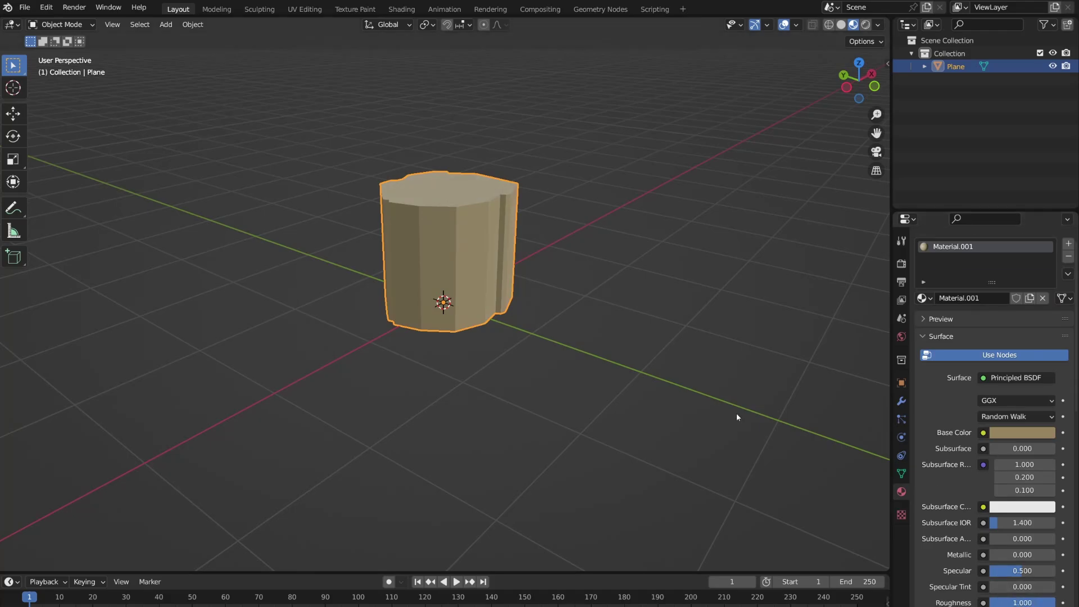
- Knife-cut a shallow triangle across the rock's front corner and pull the vertical edge below it outward to form a ledge
middle_drag(737, 417, 535, 358)
key(Tab)
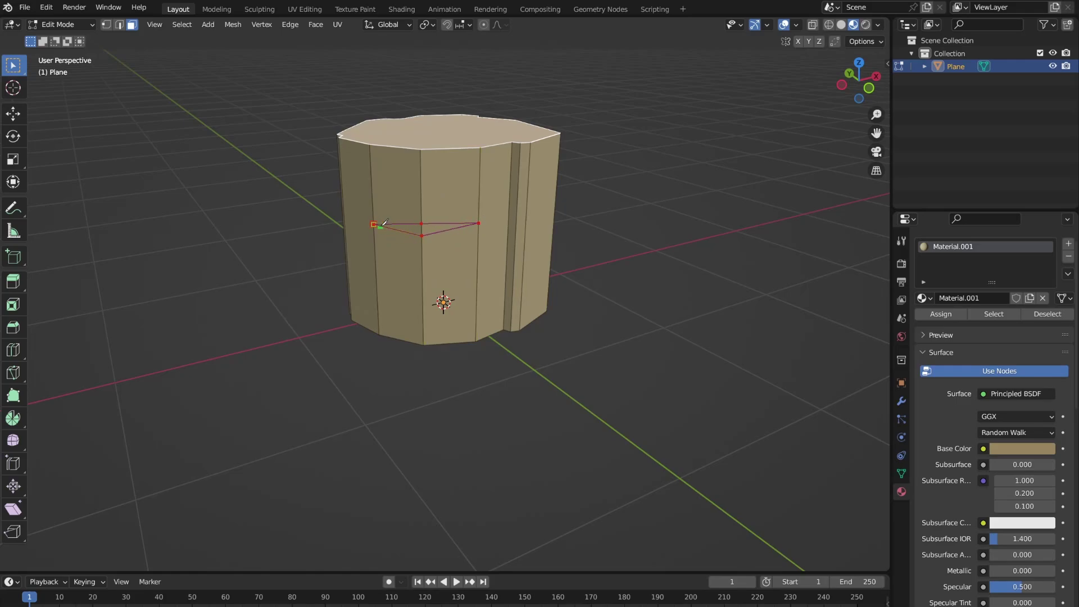
click(119, 25)
click(423, 282)
middle_drag(442, 284, 386, 278)
key(alt+s)
click(392, 290)
key(g)
key(z)
click(375, 167)
middle_drag(375, 167, 349, 171)
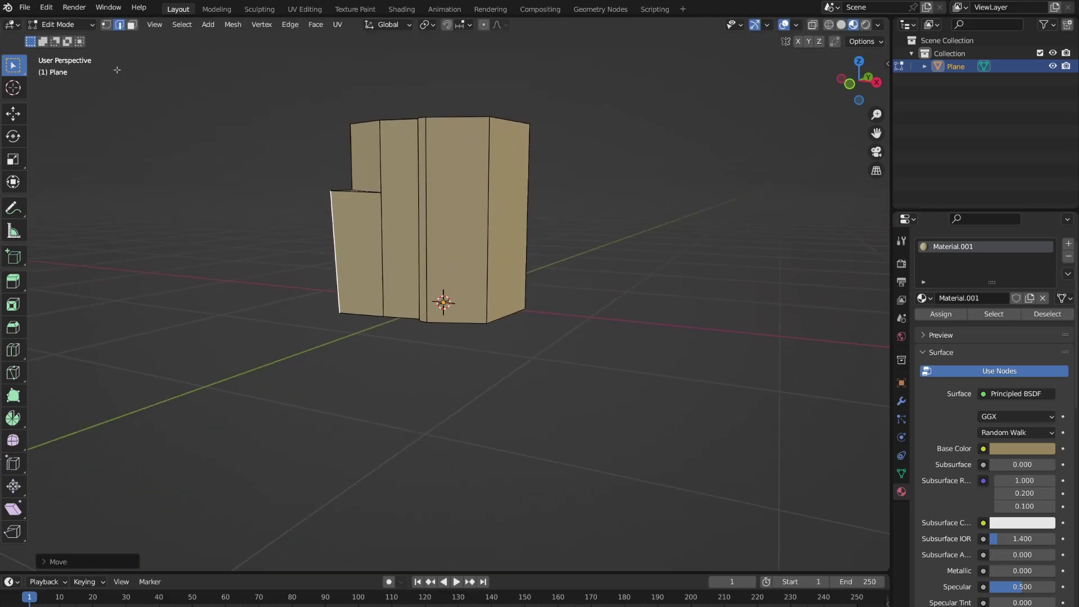
- Move the ledge's bottom corner vertex slightly outward in bottom view to widen its base
click(106, 25)
key(ctrl+KP_7)
key(g)
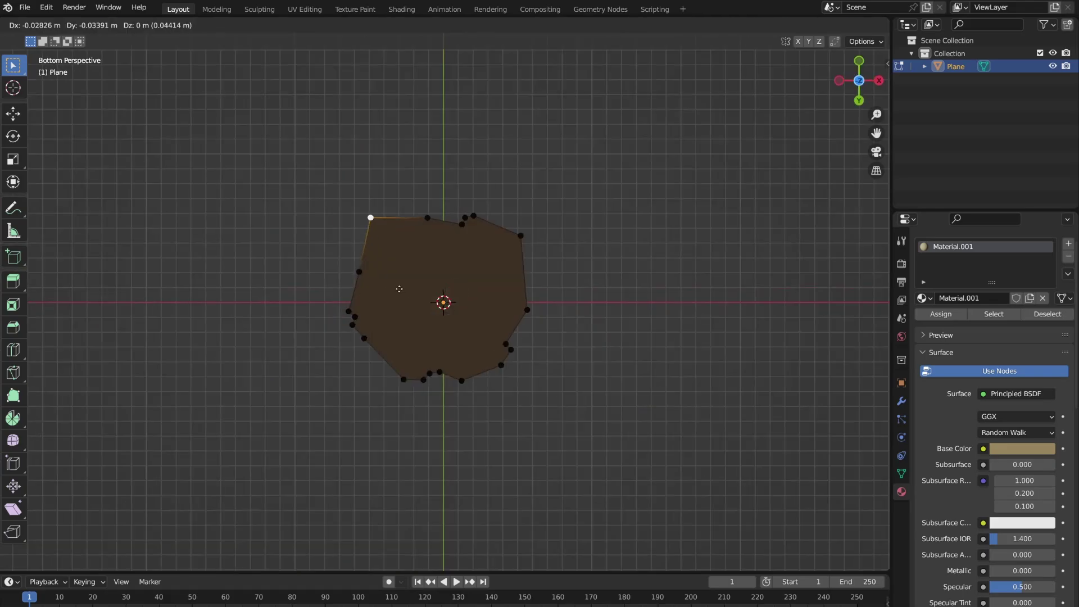
click(397, 289)
middle_drag(397, 289, 549, 229)
key(Tab)
key(Tab)
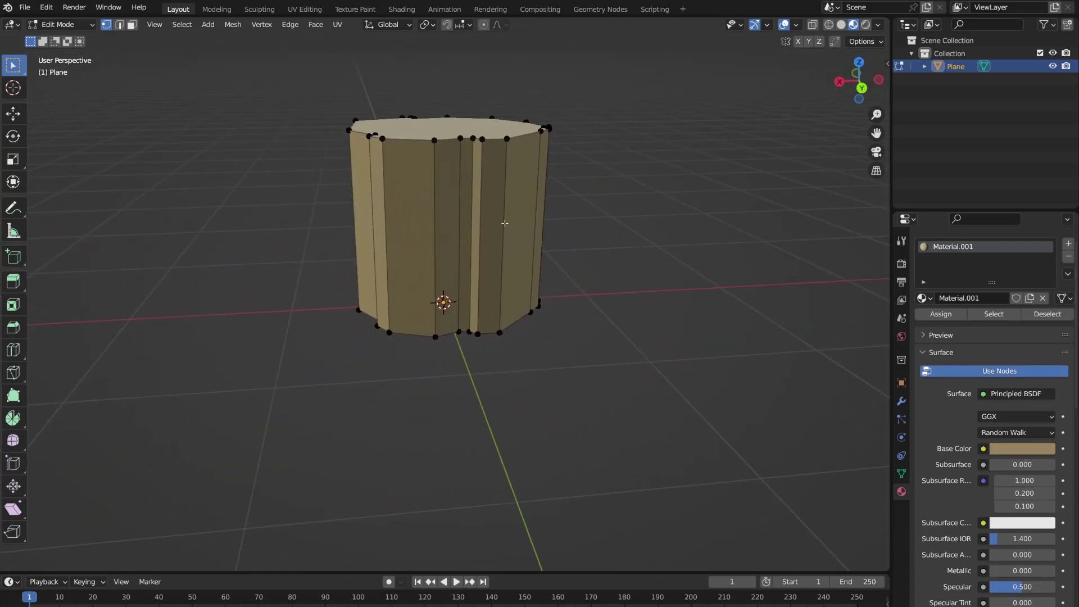
- Knife-cut a narrow horizontal strip across the neighbouring faces on the rock's opposite side, in the upper part
key(k)
scroll(462, 234, up, 1)
middle_drag(398, 214, 438, 212)
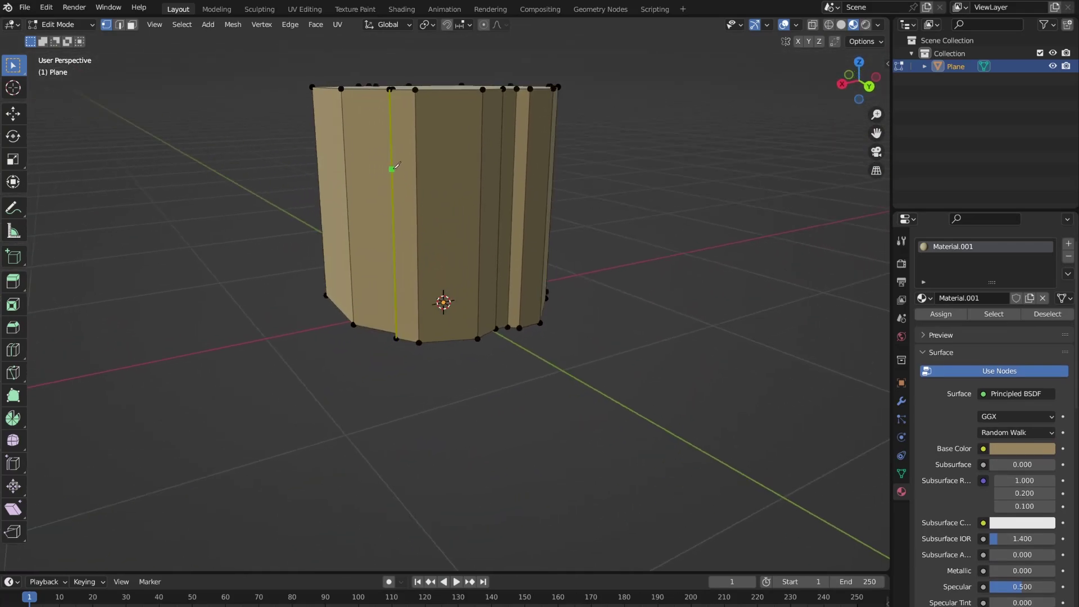
click(483, 166)
key(Return)
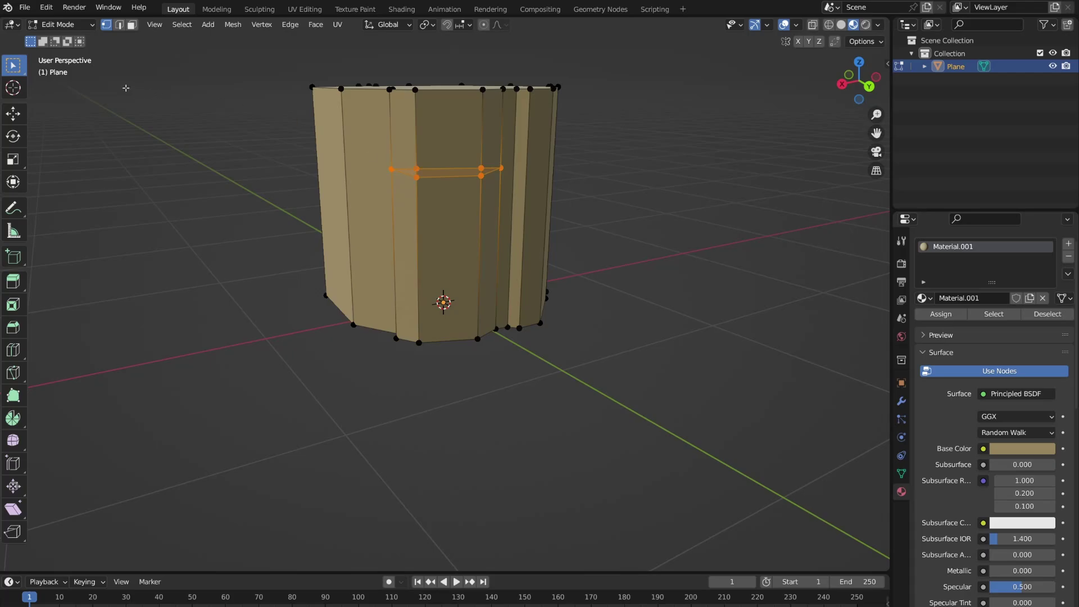
- Move the side face below the new strip outward from the rock in top view
click(132, 25)
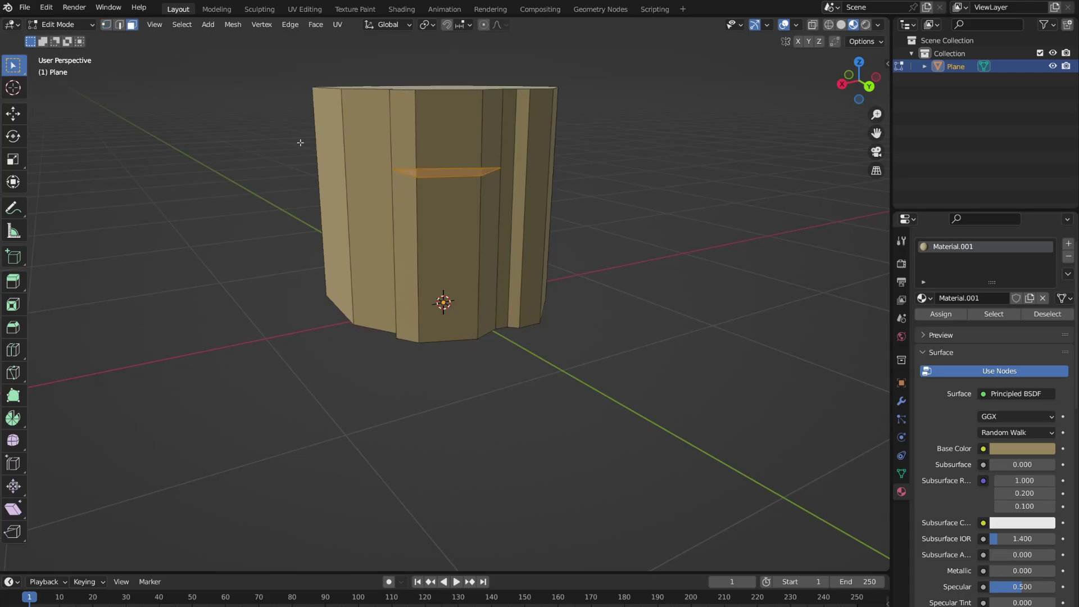
click(451, 205)
key(KP_7)
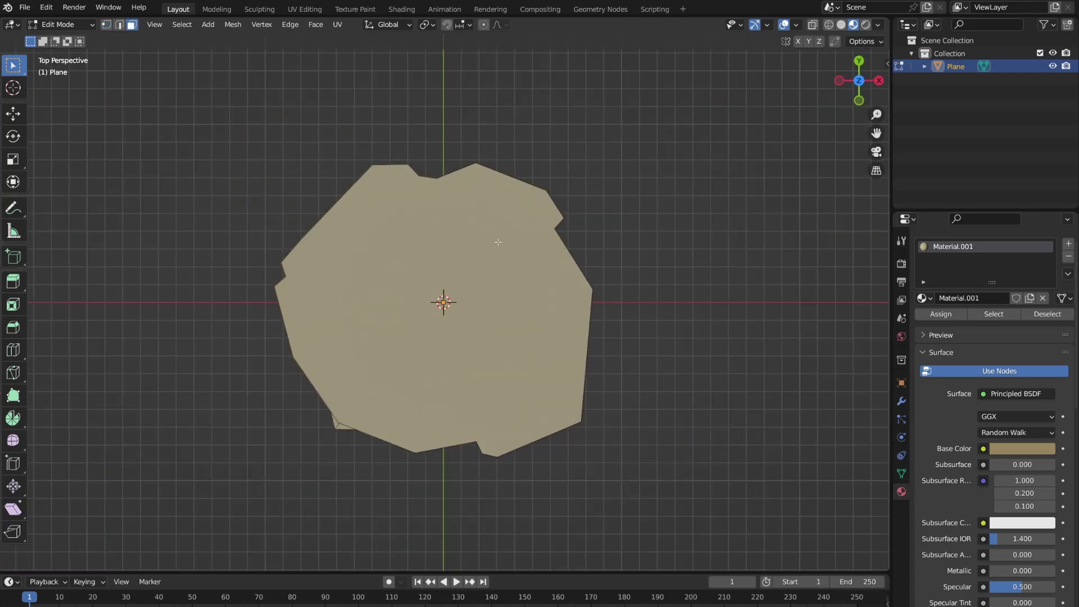
key(g)
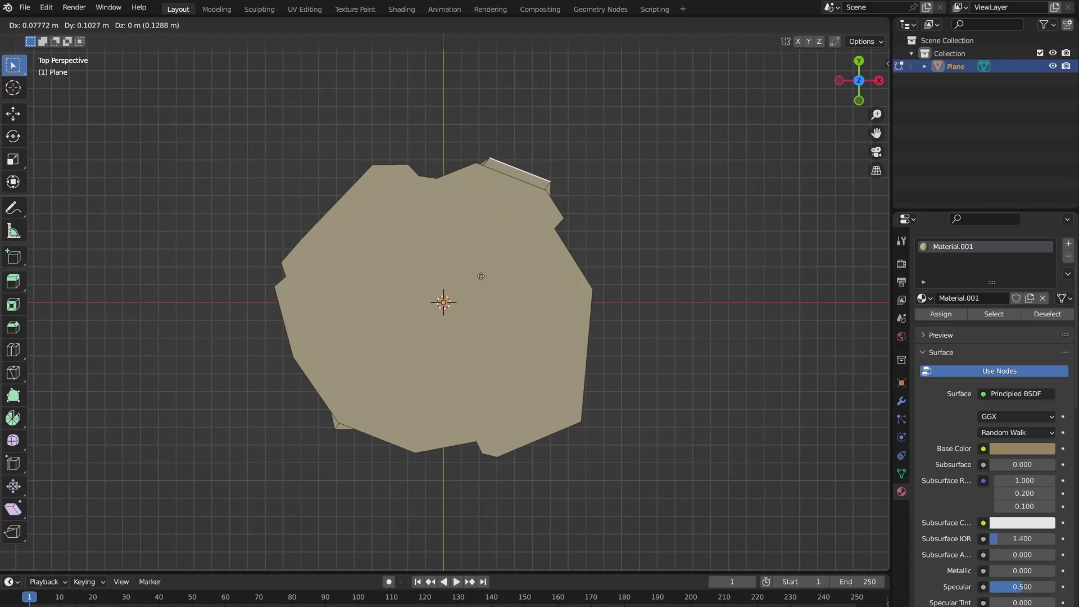
click(468, 282)
- Scale the protruding side face horizontally with the Z axis locked
key(s)
key(shift+z)
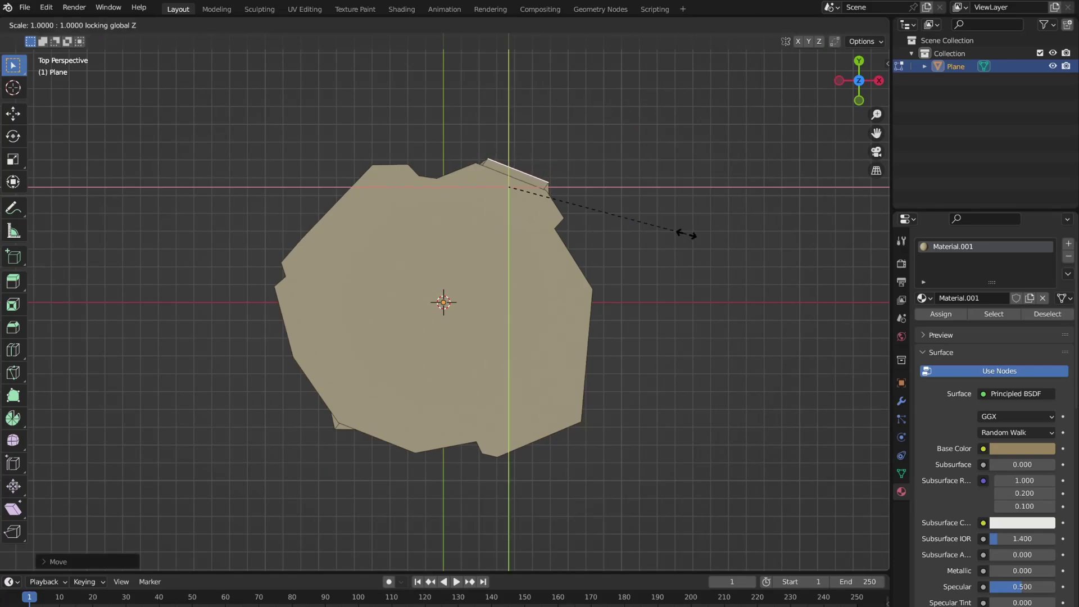
click(638, 248)
middle_drag(639, 248, 435, 252)
key(Tab)
key(Tab)
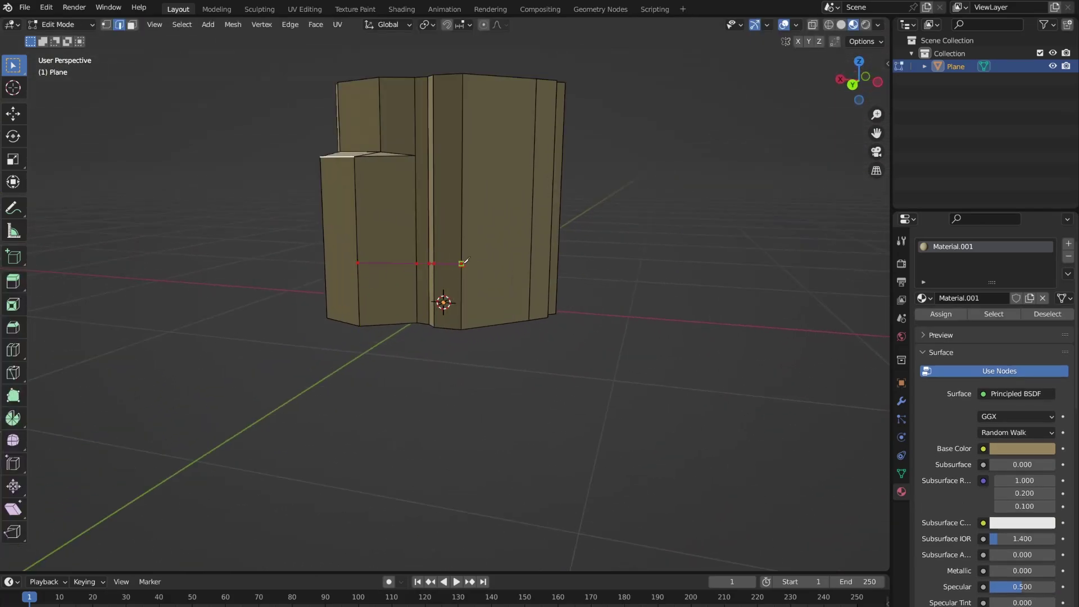
- Knife-cut a lower triangular strip across the faces next to the protruding block
key(Return)
scroll(372, 269, up, 3)
middle_drag(380, 274, 422, 288)
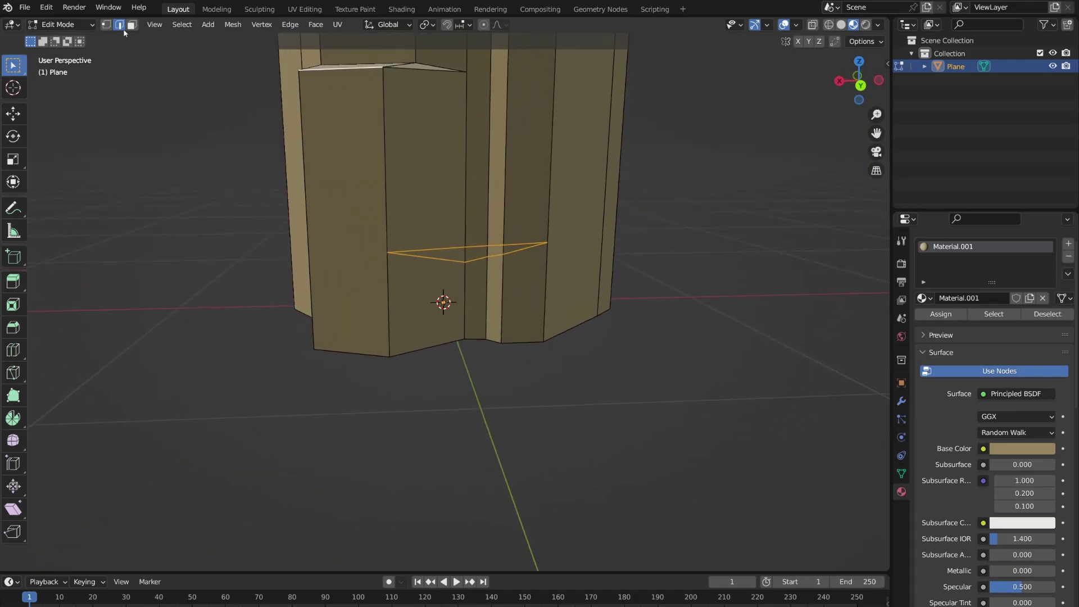
- Move the side section below the lower cut outward in top view
scroll(495, 256, down, 4)
key(KP_7)
key(g)
click(457, 212)
scroll(501, 183, up, 5)
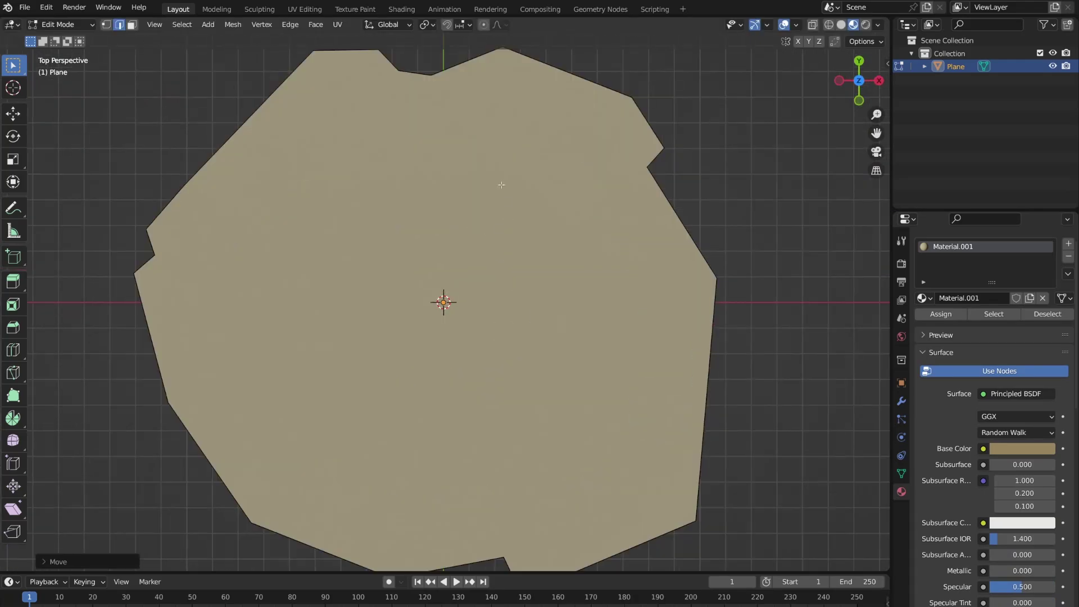
scroll(500, 183, down, 3)
- Rotate the moved lower section in top orthographic view to adjust its angle to the rock
shift+middle_drag(481, 193, 482, 219)
key(KP_5)
key(r)
click(552, 233)
- Adjust the position of the lower ledge's outer corner vertex in top view
scroll(529, 225, up, 3)
click(107, 24)
click(404, 156)
key(g)
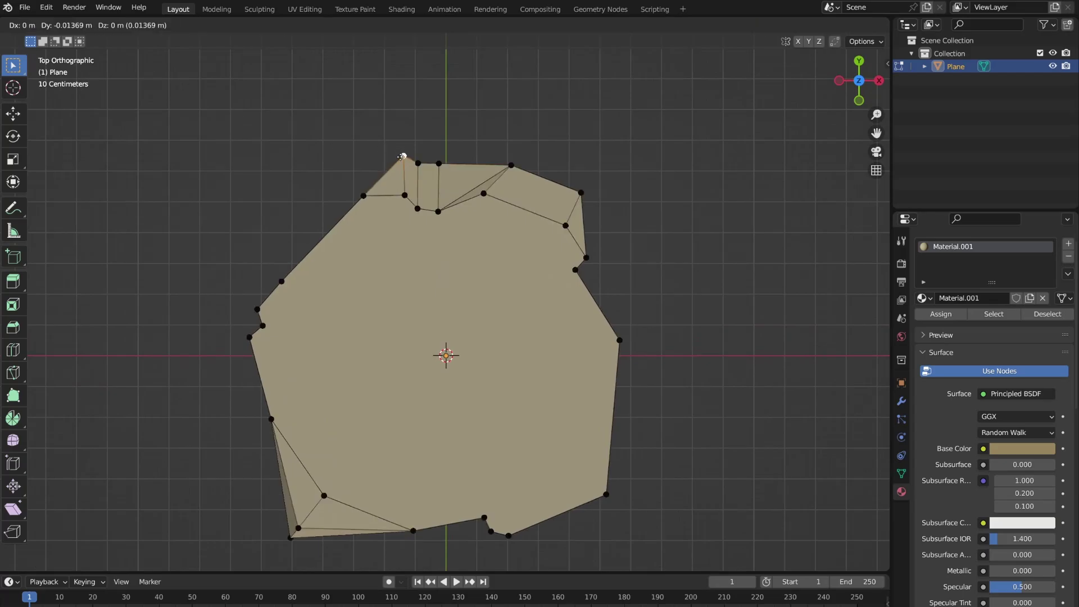
click(404, 157)
- Move the lower ledge's base vertices outward in top view so that its foot flares
middle_drag(338, 331, 448, 309)
key(KP_7)
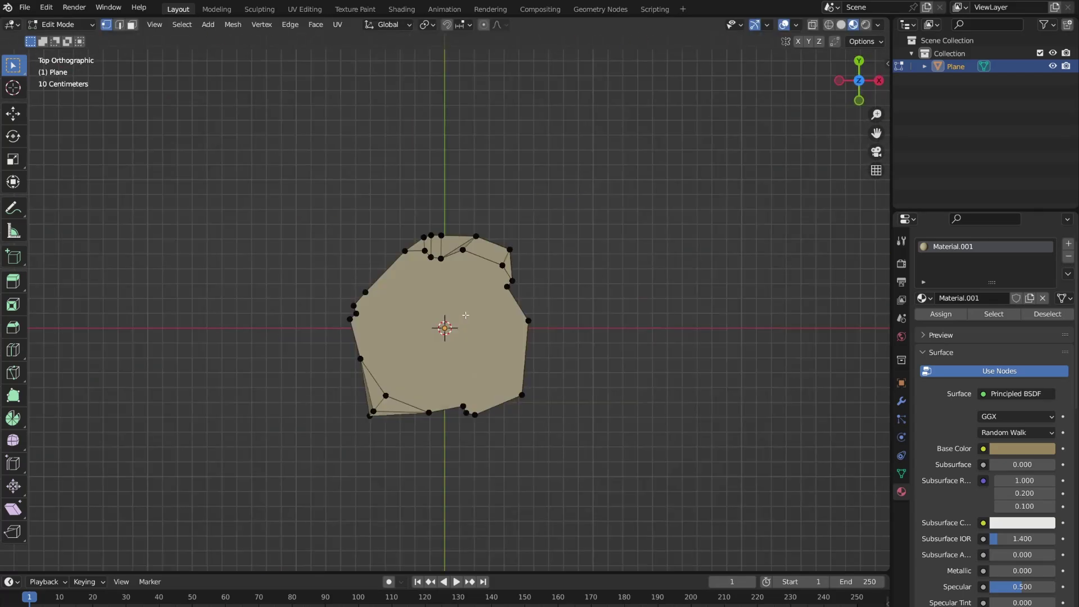
key(g)
click(484, 277)
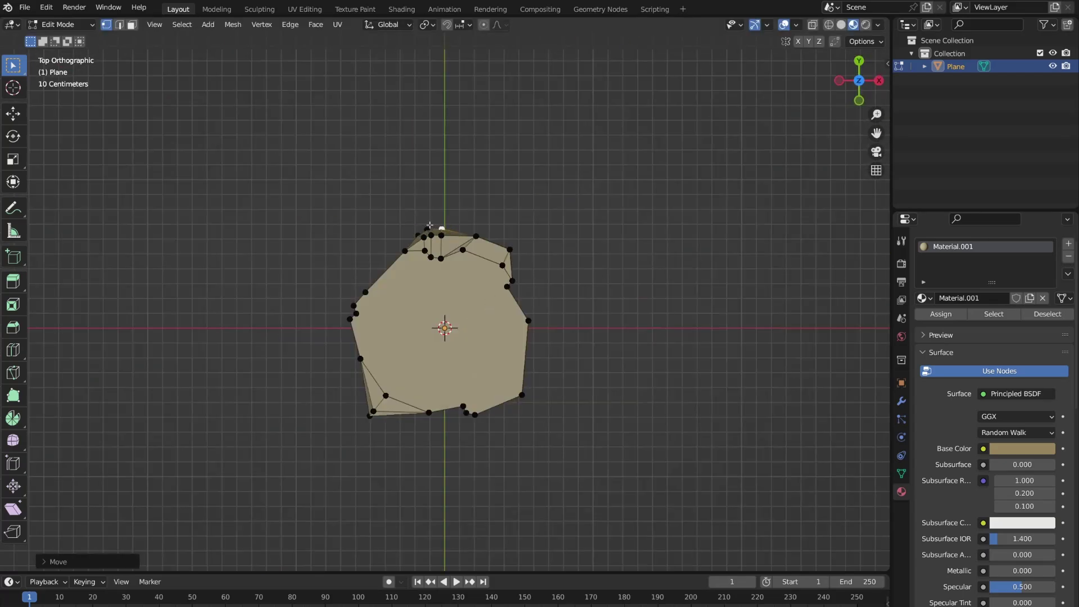
key(Tab)
middle_drag(441, 339, 340, 235)
- Move the selected part of the rock mesh to refine its silhouette
key(Tab)
key(g)
click(313, 181)
middle_drag(312, 185, 607, 278)
key(Tab)
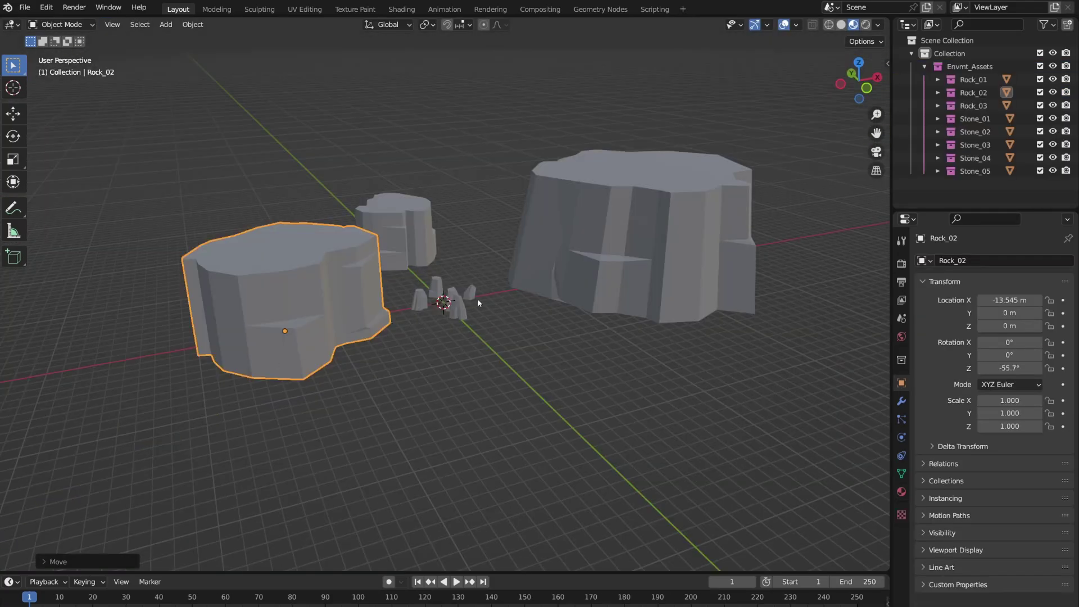
middle_drag(479, 303, 517, 417)
- Stack Rock_02 on the large base rock and Rock_03 on top of it in front view
key(KP_1)
key(g)
click(869, 301)
click(367, 388)
key(g)
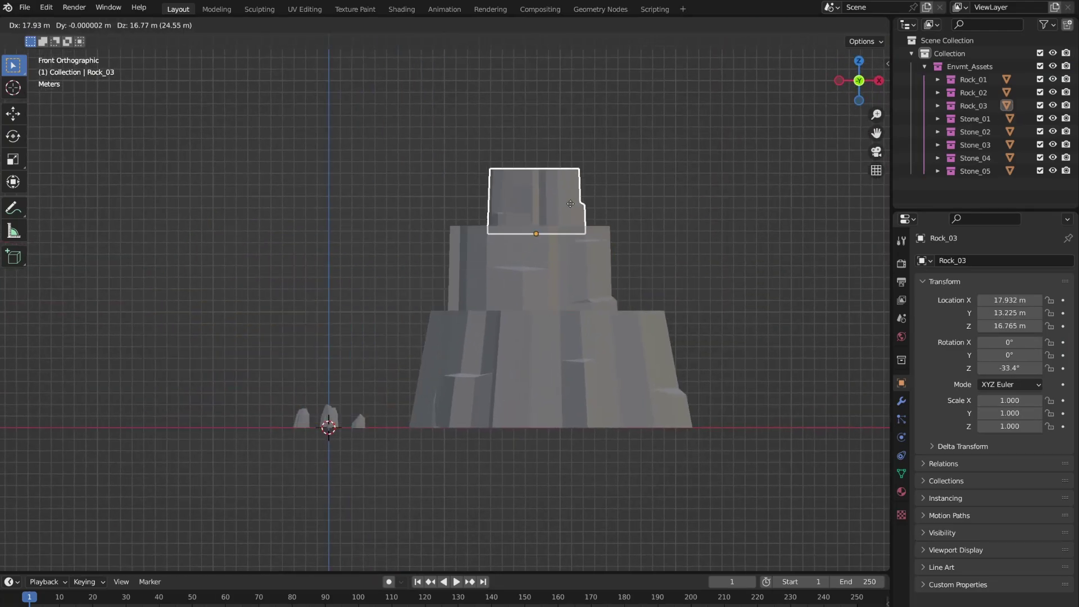
click(557, 197)
- Position Rock_03 over the stack in top view at about X 16.98 m, Y -0.55 m
middle_drag(558, 198, 481, 271)
key(KP_7)
click(481, 271)
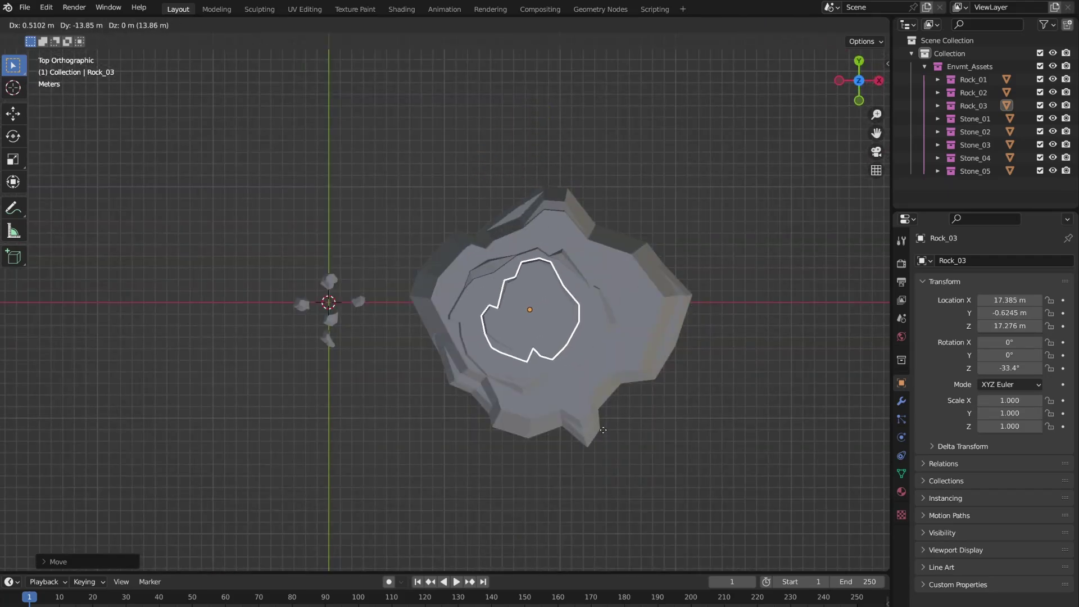
middle_drag(650, 338, 598, 282)
- Duplicate the three stacked rocks and place the copy beside the original, about 28 m away along X
shift+click(542, 195)
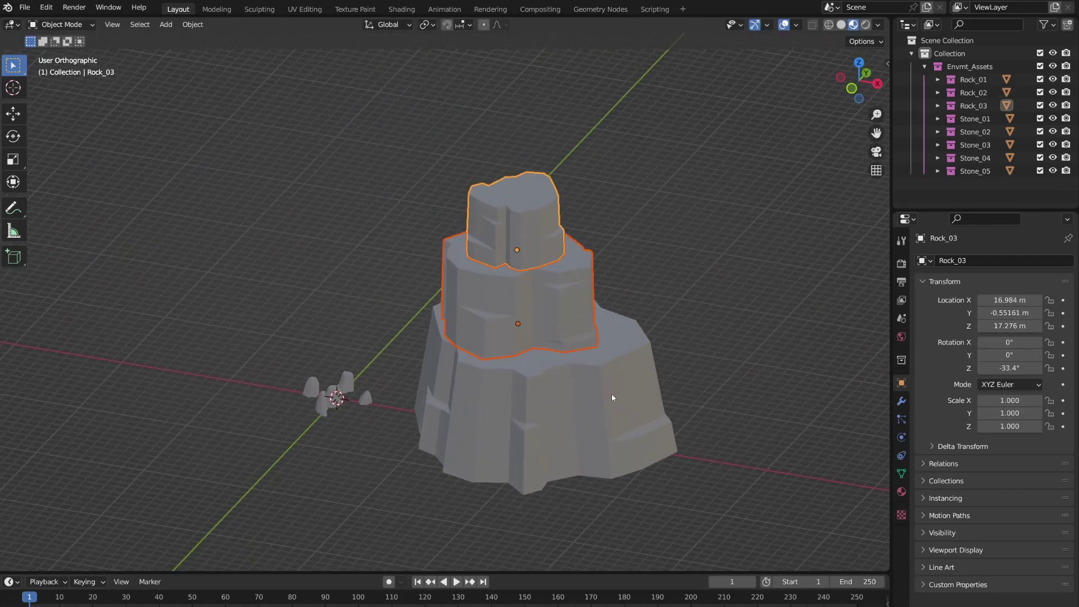
shift+click(628, 397)
key(shift+d)
click(734, 390)
shift+middle_drag(733, 389, 473, 329)
- Resize the copied stack's top rock and rotate it about Z to -90°
click(590, 159)
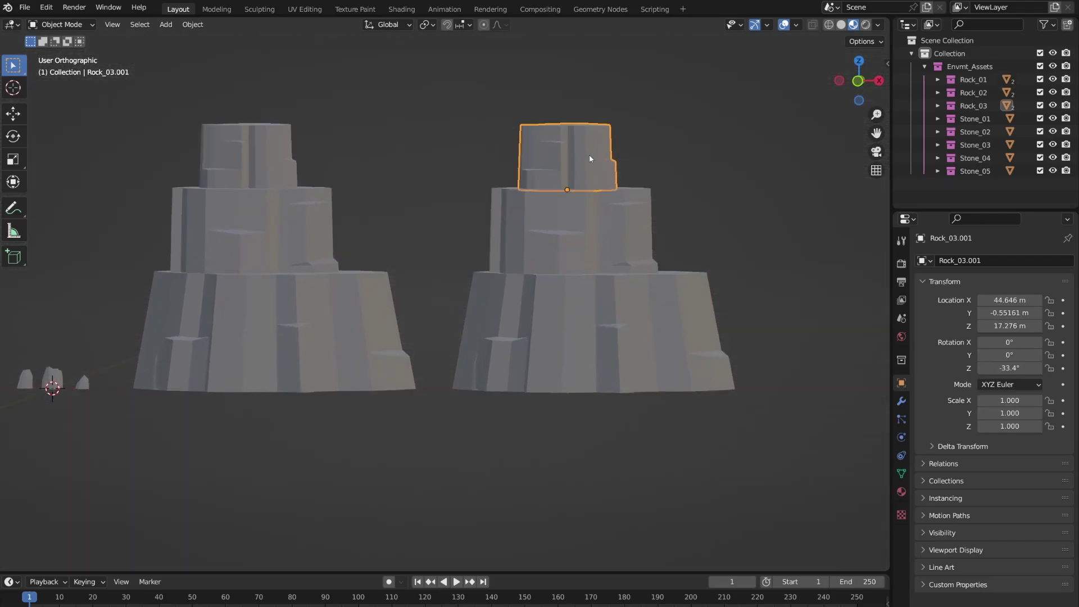
key(s)
click(641, 137)
middle_drag(641, 137, 669, 281)
key(r)
key(z)
click(672, 308)
- Shift the copied stack's middle rock along the X axis, off the centre of its base rock
click(626, 360)
key(g)
key(x)
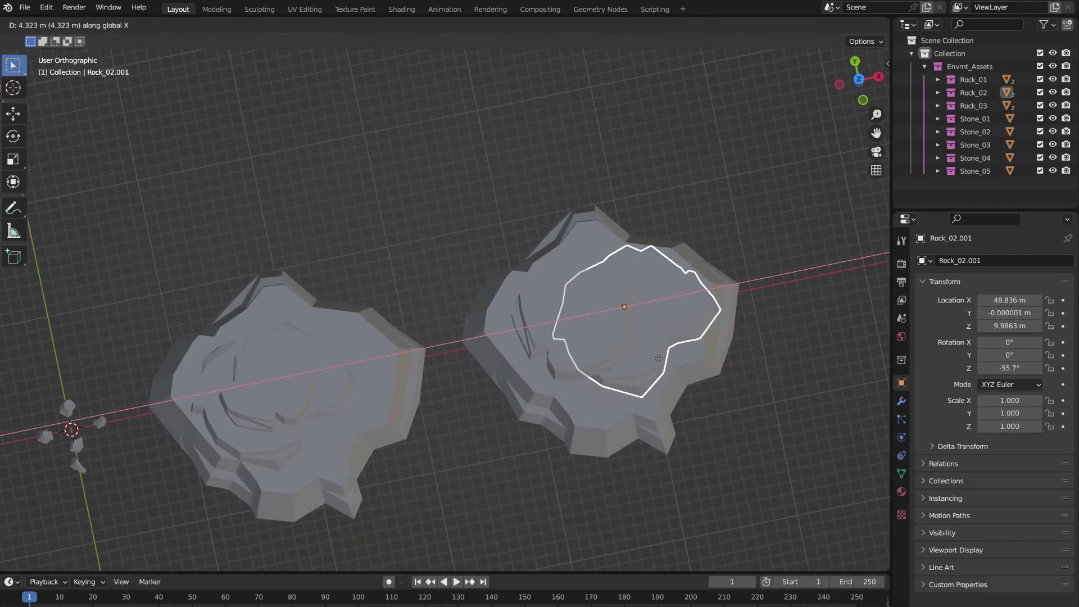
click(674, 352)
middle_drag(675, 352, 547, 203)
- Move the copied top rock along X to about 48.13 m, over the middle rock
click(584, 174)
key(g)
key(x)
click(647, 173)
- Scale the copied top rock to about 0.926 overall and flatten its Z scale to about 0.622
key(s)
click(634, 183)
key(s)
key(z)
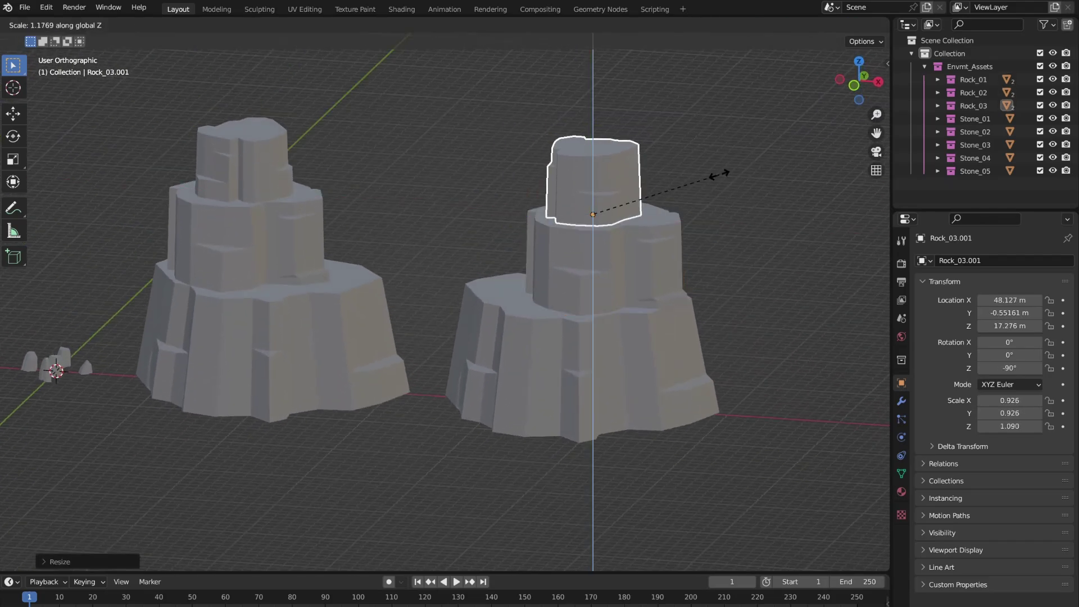
click(663, 188)
- Lower the copied top rock along Z to about 16.56 m and clear the selection
key(g)
key(z)
click(664, 198)
click(761, 296)
middle_drag(761, 296, 611, 419)
- Add a ground plane at the world origin and scale it uniformly to about 120.7, beneath both rock stacks
scroll(610, 419, down, 5)
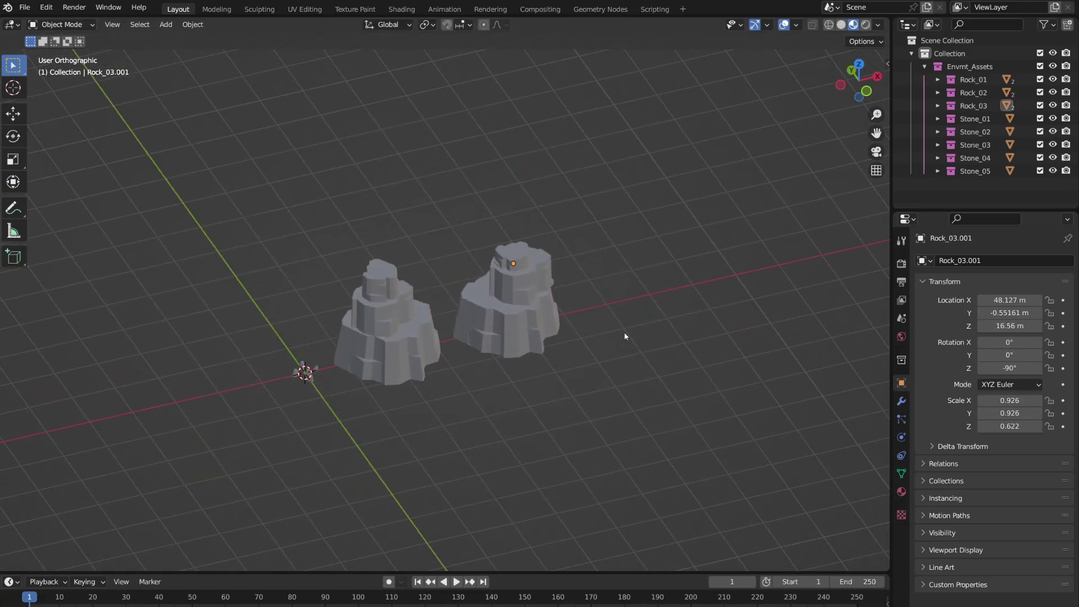
key(shift+a)
mouse_move(624, 333)
click(675, 332)
scroll(675, 332, down, 3)
key(s)
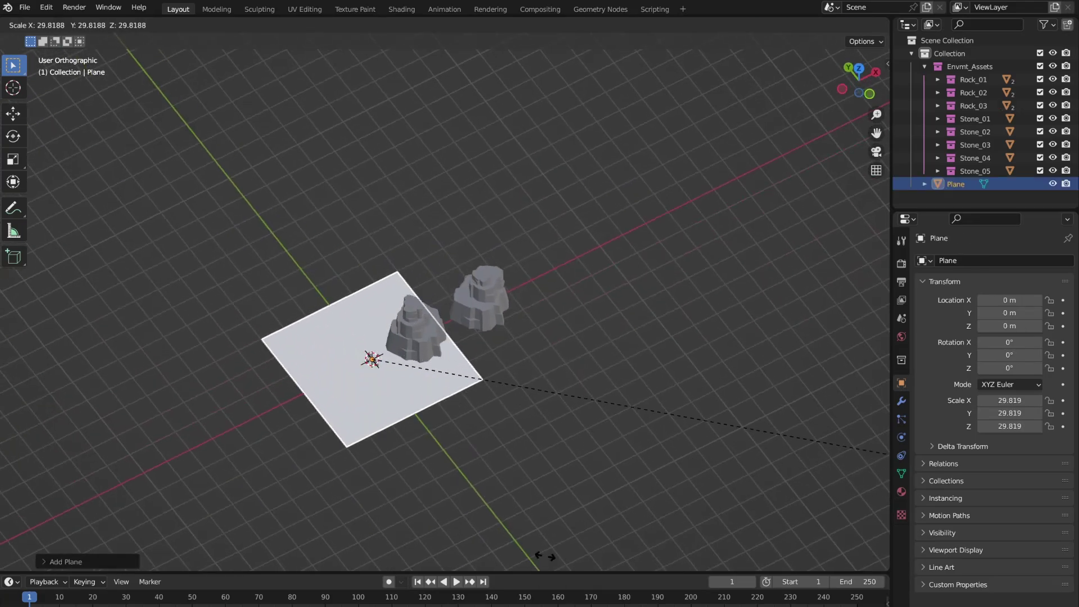
click(500, 335)
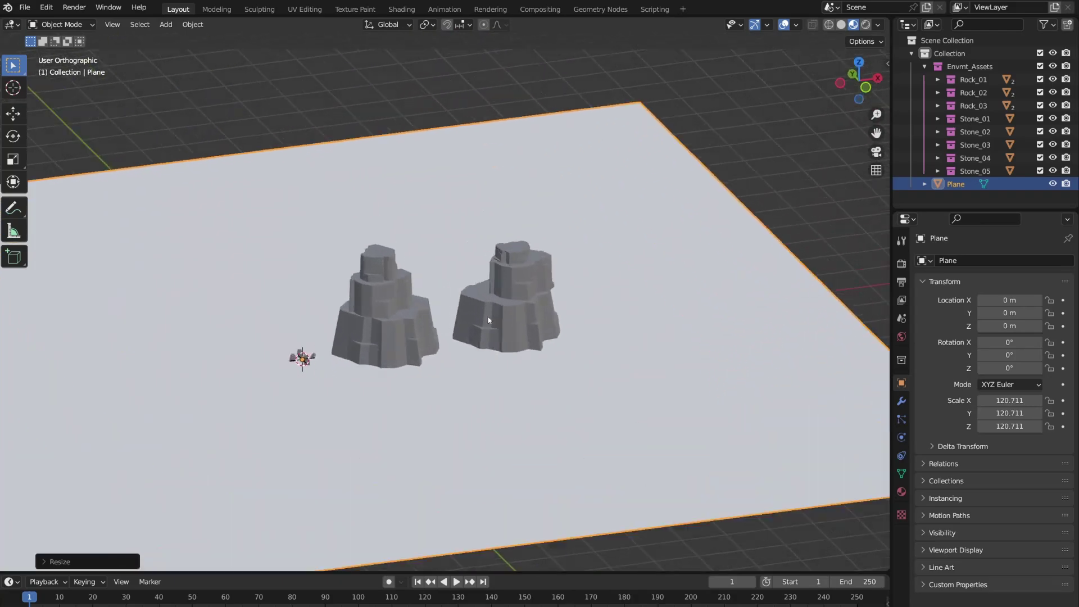
- Link the copied middle rock's material to the ground plane
scroll(488, 321, up, 1)
click(488, 321)
click(615, 277)
shift+click(555, 251)
key(ctrl+l)
mouse_move(556, 254)
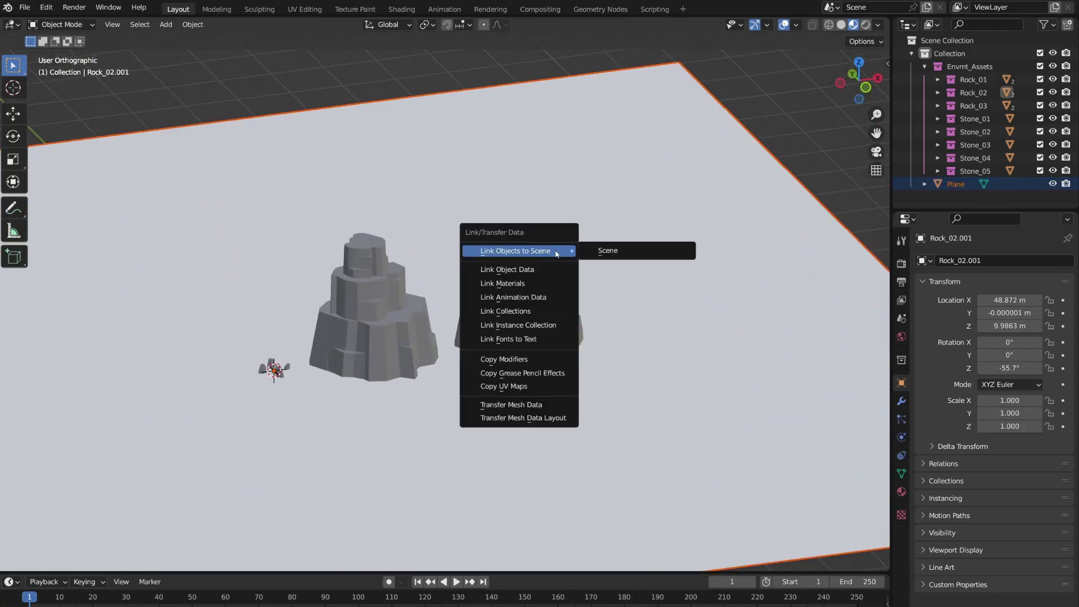
click(531, 287)
- Lower the copied base rock along Z to about -9.93 m, partly through the ground plane, and tilt it slightly
click(568, 348)
middle_drag(568, 348, 554, 327)
key(g)
key(z)
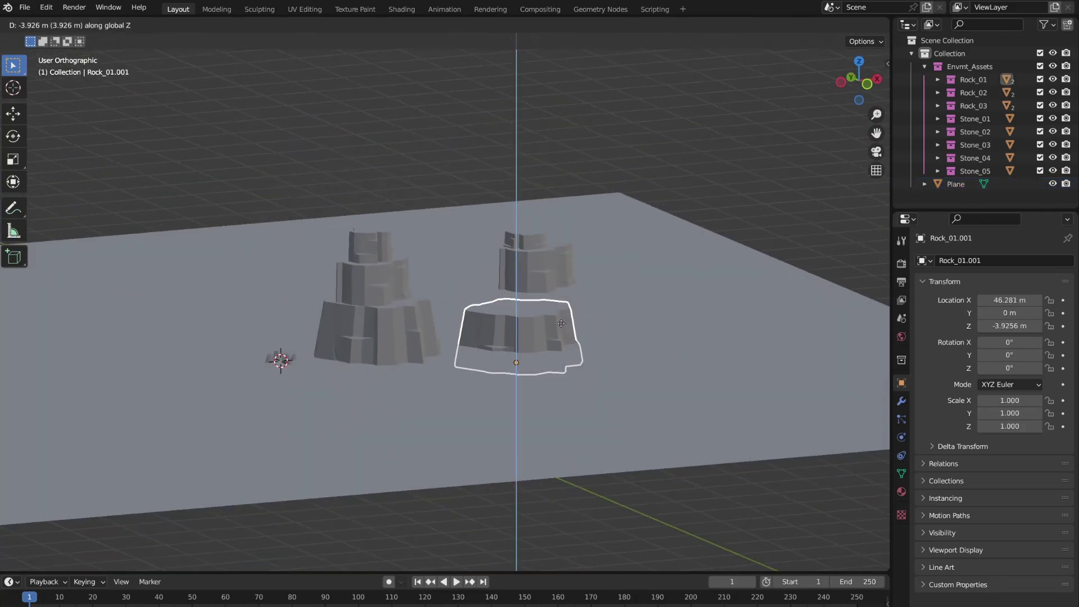
click(557, 356)
key(r)
click(630, 334)
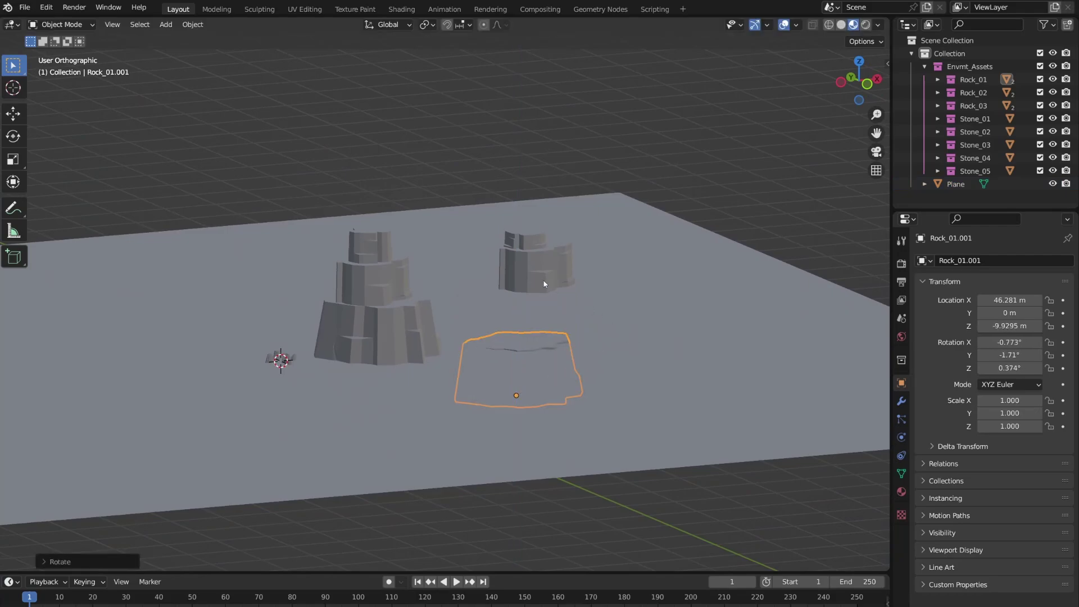
- Move the copied middle rock beside the sunken base rock and lower it along Z to about -7.13 m with a slight tilt
click(545, 282)
key(g)
click(624, 349)
key(g)
key(z)
click(625, 365)
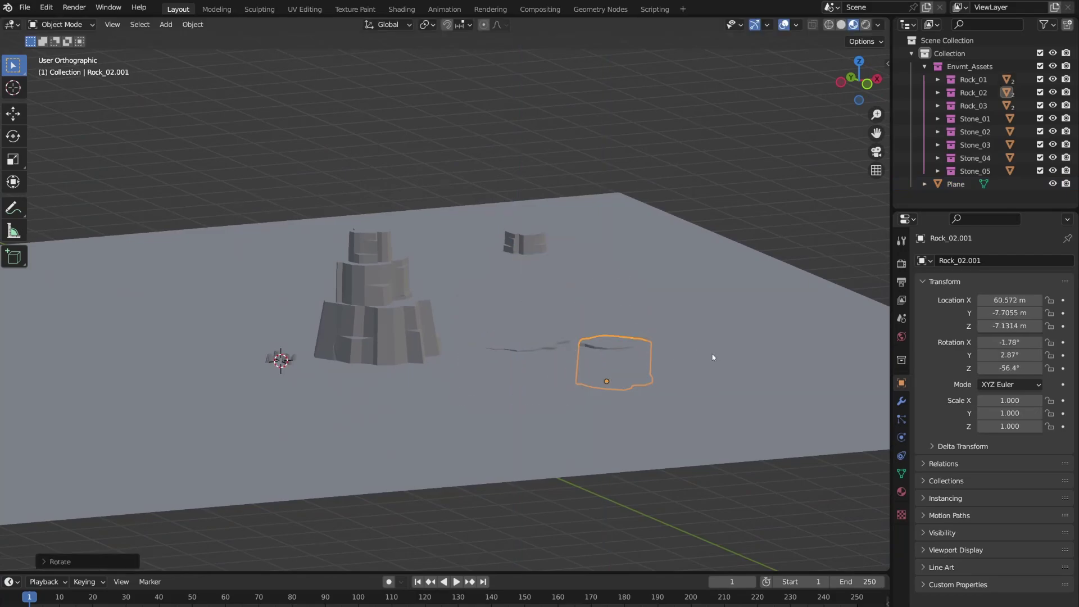
- Lower the copied top rock along Z towards the ground plane
click(524, 244)
key(g)
key(z)
click(480, 318)
mouse_move(479, 318)
middle_down()
mouse_move(532, 329)
mouse_move(568, 374)
mouse_move(511, 339)
mouse_move(513, 365)
mouse_move(495, 318)
mouse_move(373, 311)
mouse_move(397, 318)
middle_up()
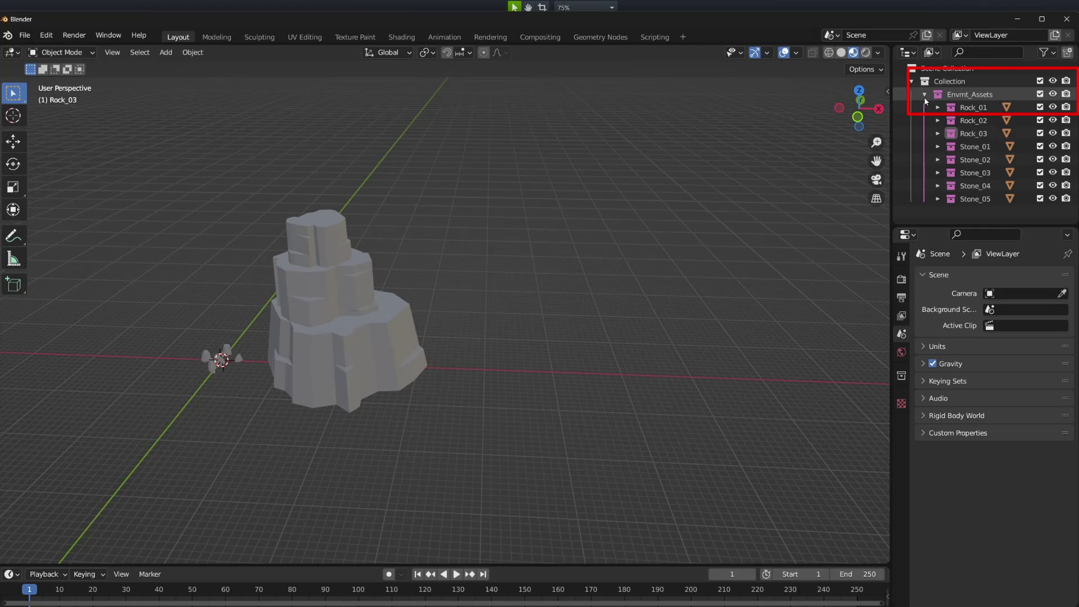
- Clear the location of the Rock_01 object inside its Rock_01 collection, placing it at the world origin
click(925, 95)
click(924, 95)
click(971, 108)
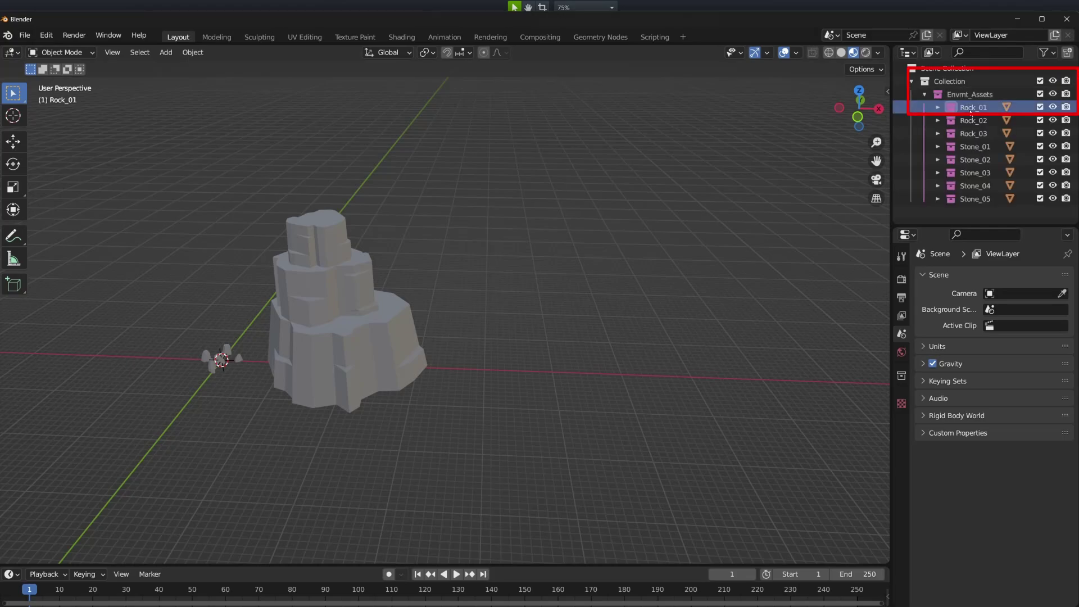
click(937, 107)
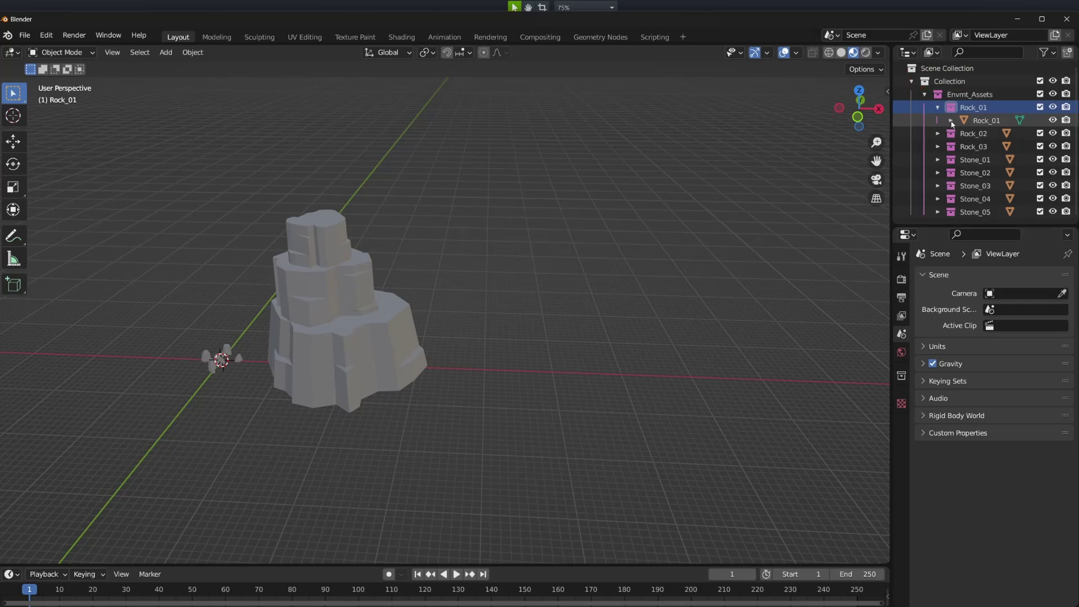
click(962, 121)
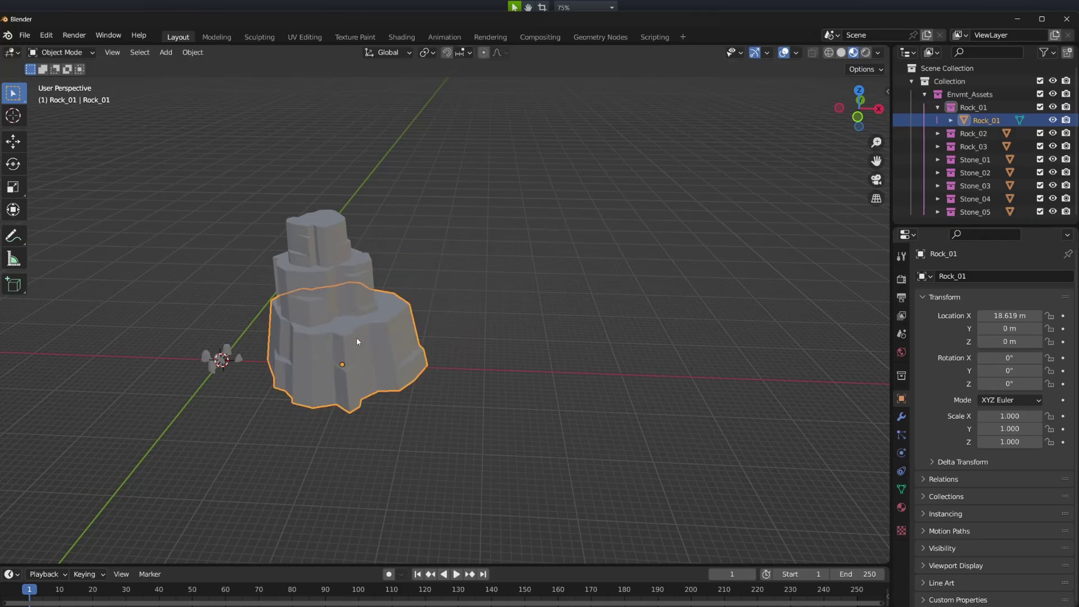
key(alt+g)
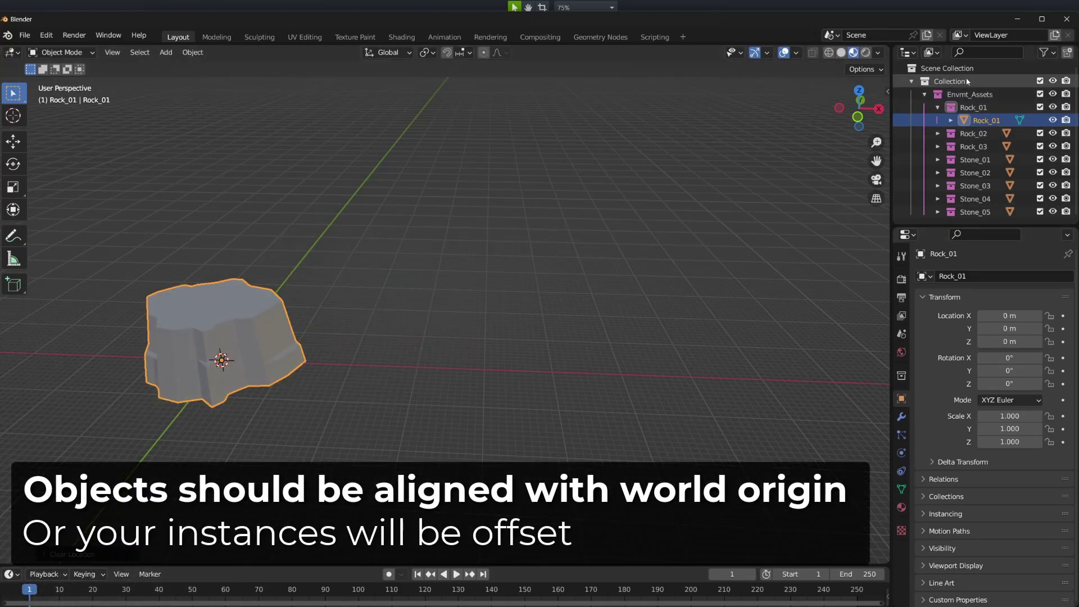
- Add a plain-axes empty in the main Collection and move it to about X 51.27, Y 8.73, Z 10.83 m
click(963, 82)
key(shift+a)
mouse_move(552, 363)
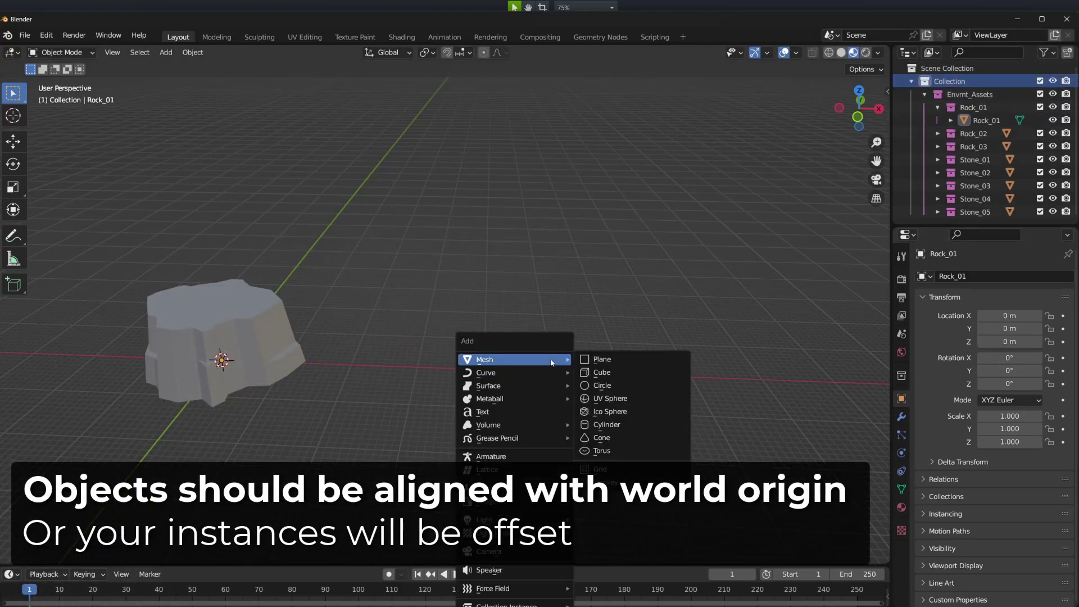
click(610, 484)
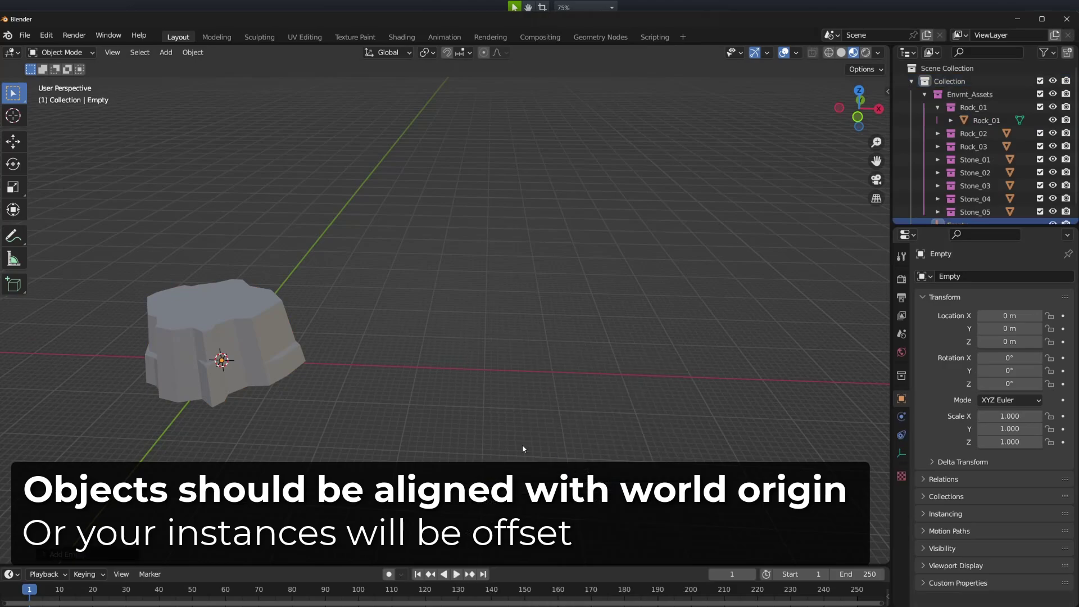
key(g)
click(588, 284)
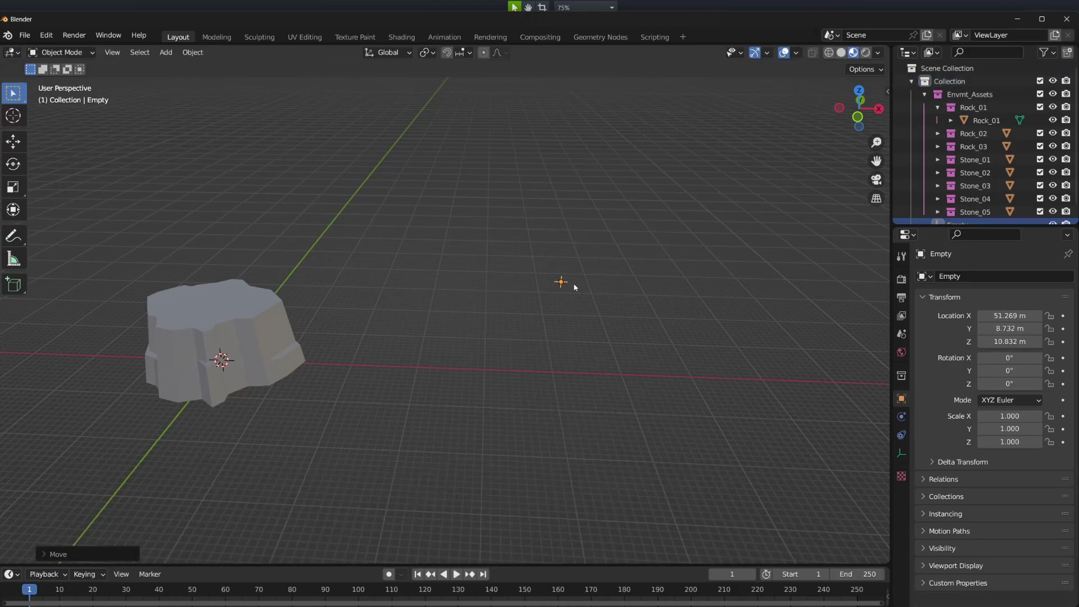
- Set the empty's instancing to Collection with Rock_01 as the instanced collection
click(901, 454)
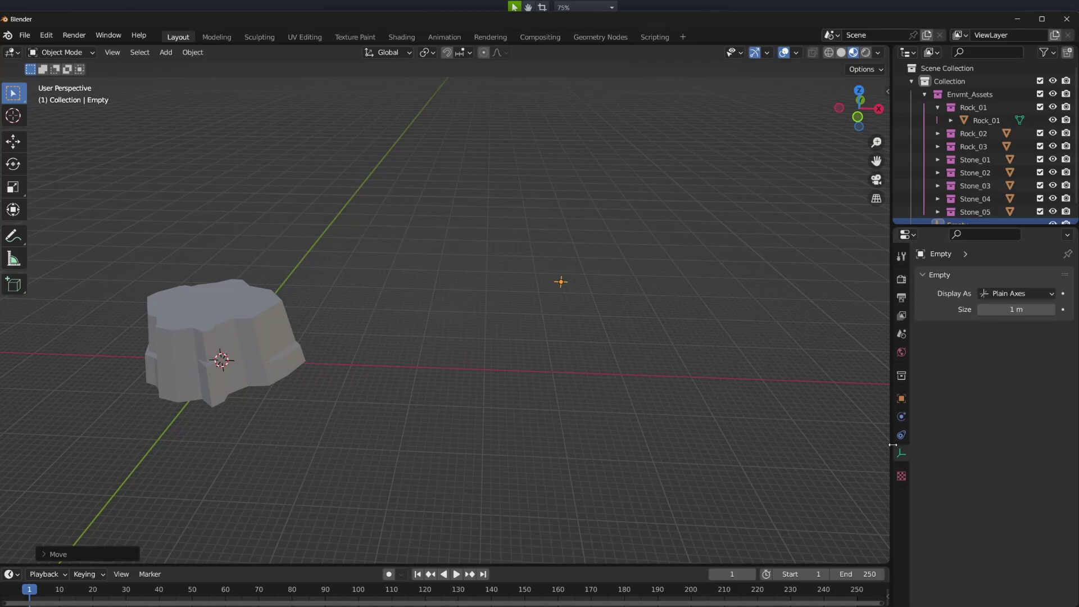
click(902, 398)
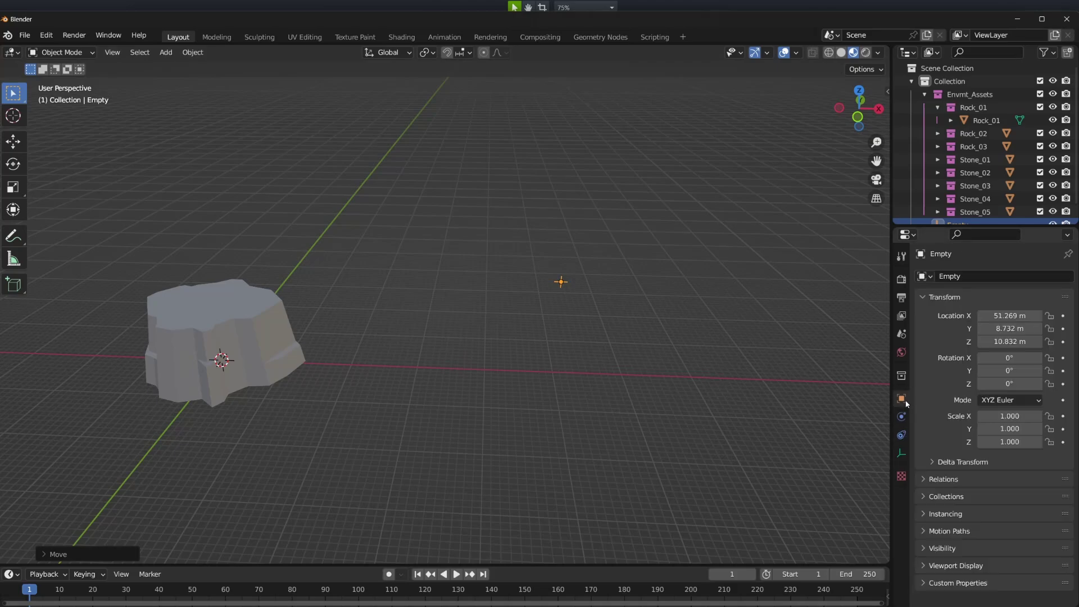
click(923, 513)
click(1032, 533)
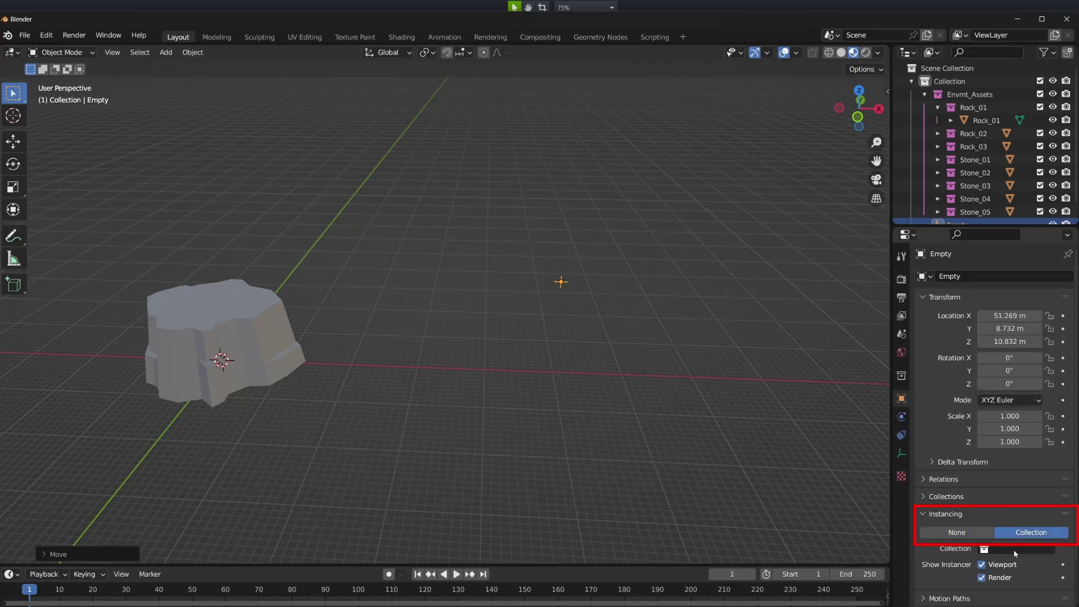
click(1014, 549)
click(989, 450)
scroll(747, 386, up, 2)
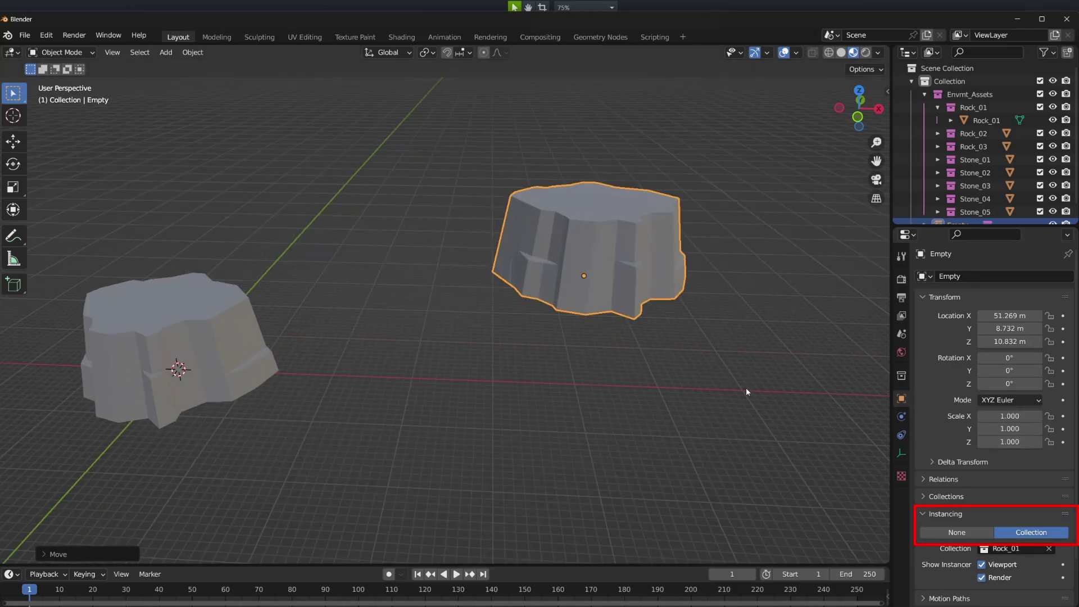
- Duplicate the rock instance to about X 78.23 m and set the copy's instanced collection to Rock_02
scroll(747, 388, up, 1)
shift+middle_drag(687, 303, 478, 279)
key(shift+d)
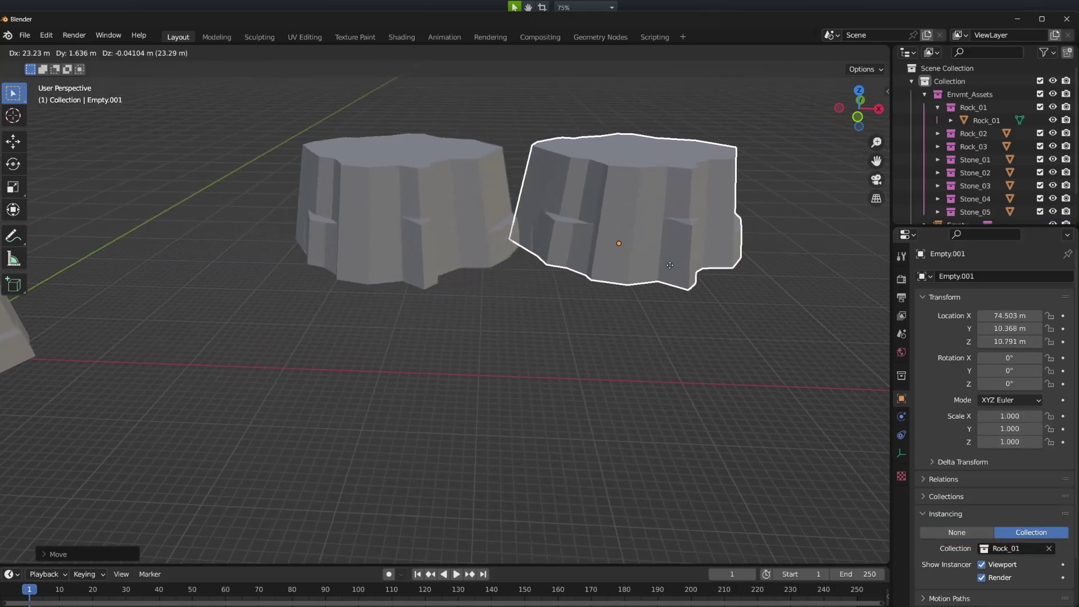
click(695, 269)
click(1009, 548)
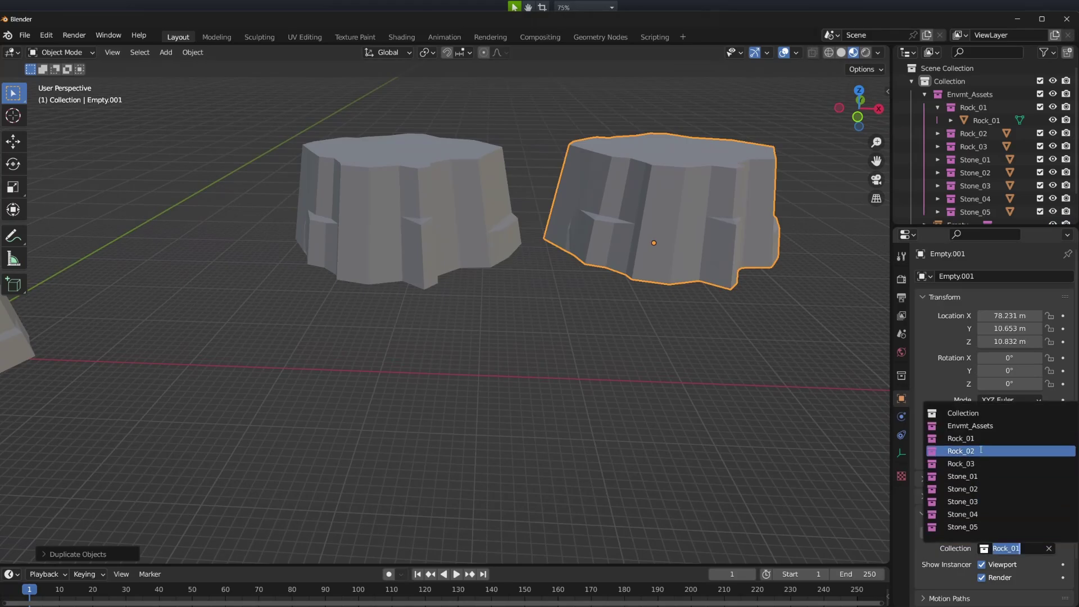
click(984, 444)
- Duplicate the Rock_02 instance to about X 68.54, Z 24.57 m and set the copy's instanced collection to Stone_02
scroll(645, 342, down, 2)
key(shift+d)
click(583, 243)
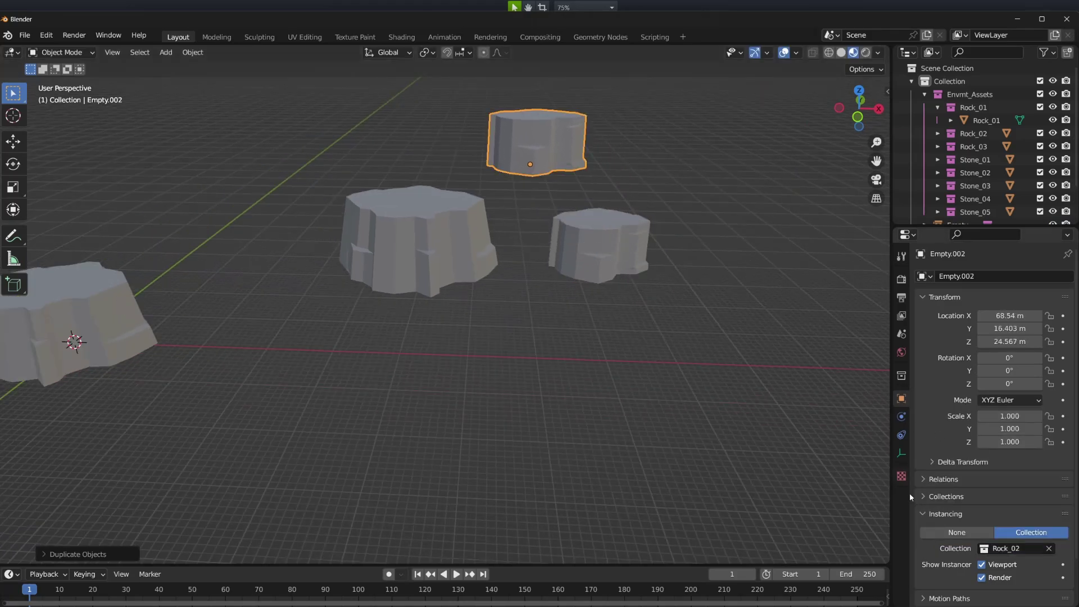
click(990, 555)
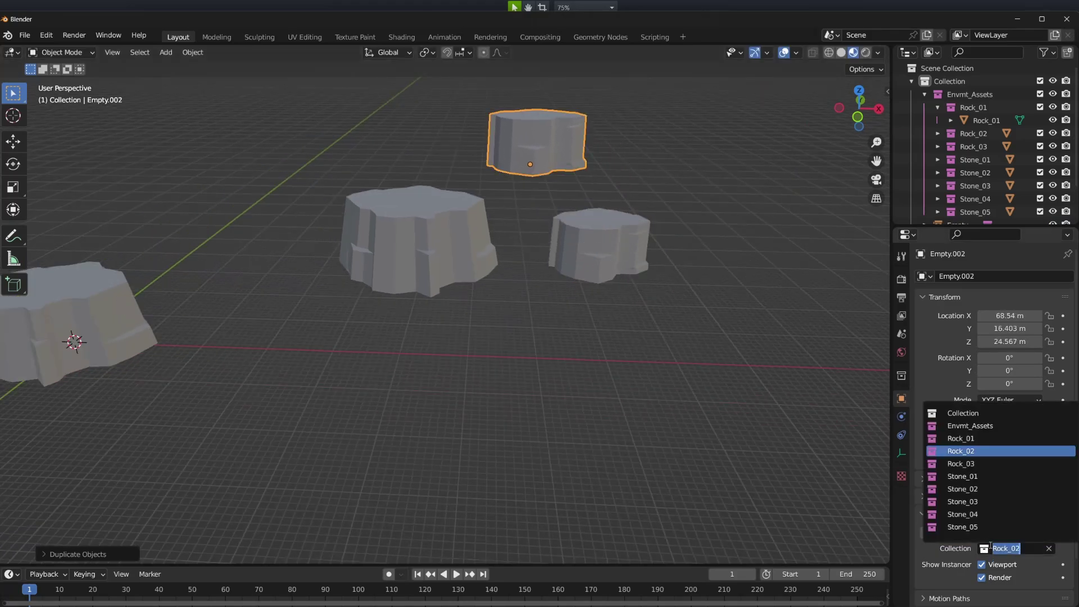
click(987, 489)
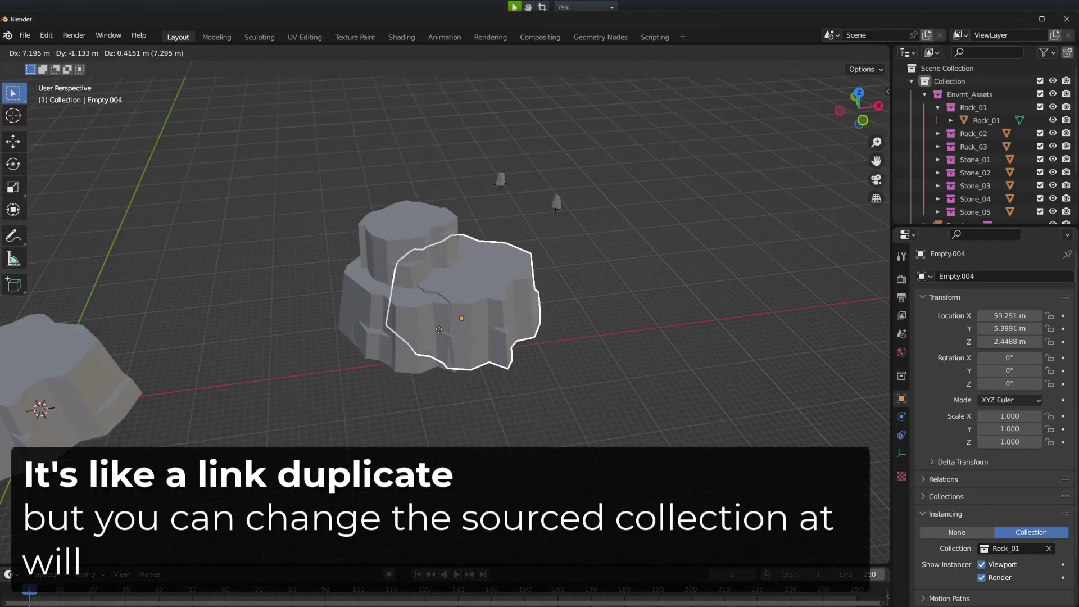
- Place three more copies of the Rock_01 instance beside the two-tier rock stack
click(583, 331)
key(shift+d)
click(731, 278)
key(shift+d)
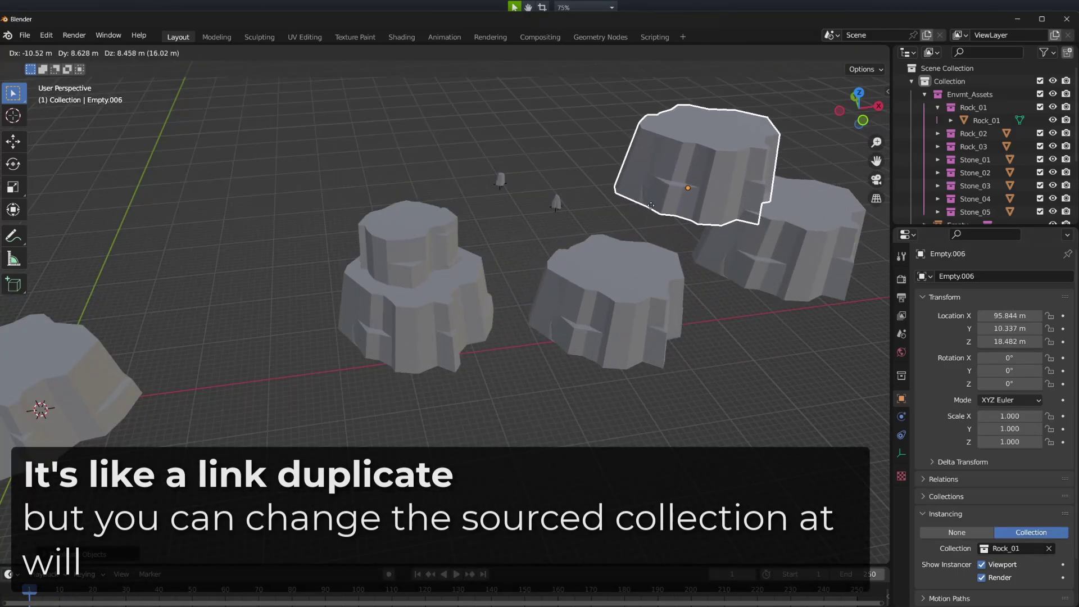
click(649, 201)
- Examine the source Rock_01 mesh and its instances in Edit Mode, then return to Object Mode
shift+middle_drag(265, 386, 354, 312)
click(225, 324)
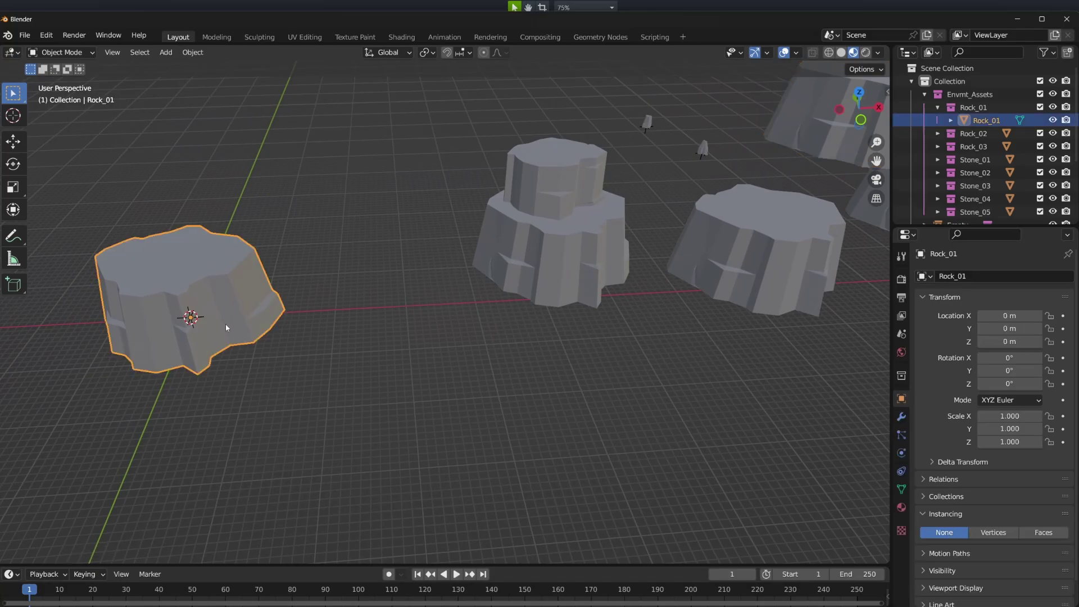
scroll(225, 324, down, 3)
key(Tab)
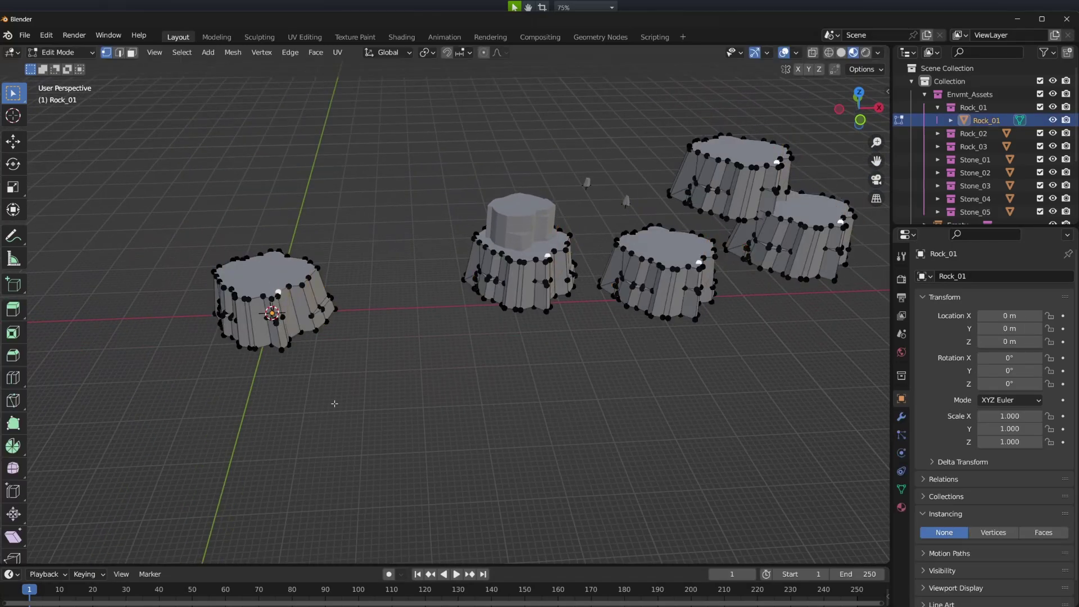
key(Tab)
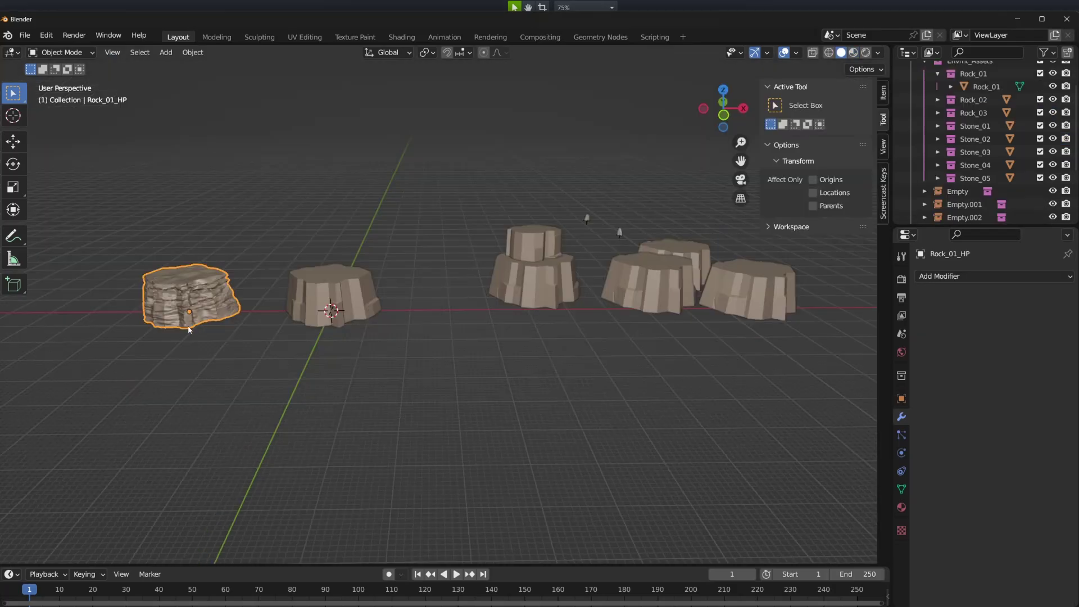
key(g)
key(Escape)
click(329, 302)
key(g)
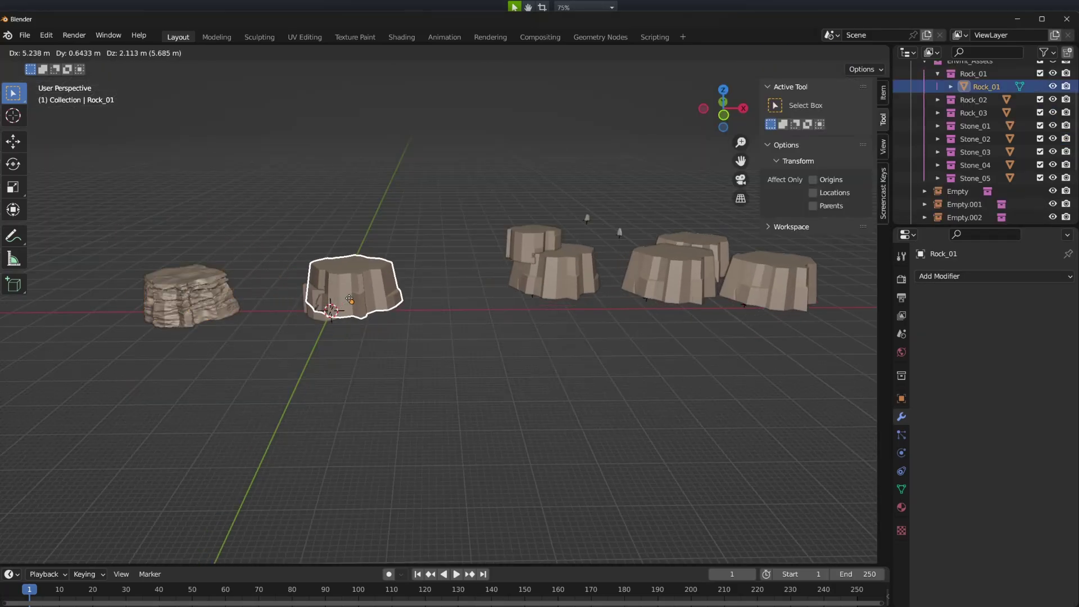
key(Escape)
- Clear Rock_01_HP's location to the world origin and swap it in for Rock_01 inside the Rock_01 collection
click(189, 297)
key(alt+g)
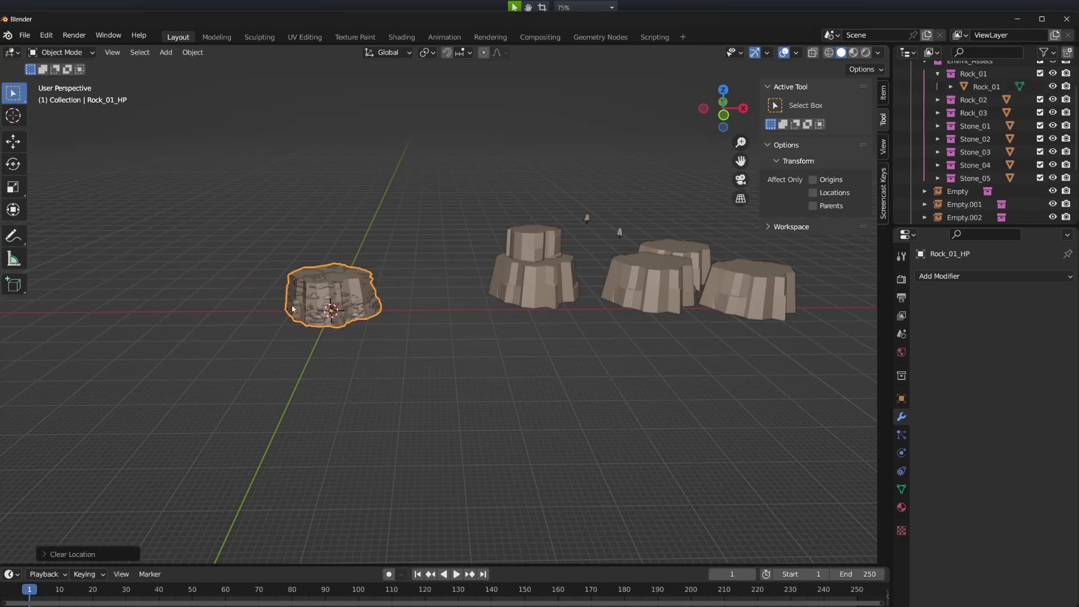
scroll(977, 160, down, 5)
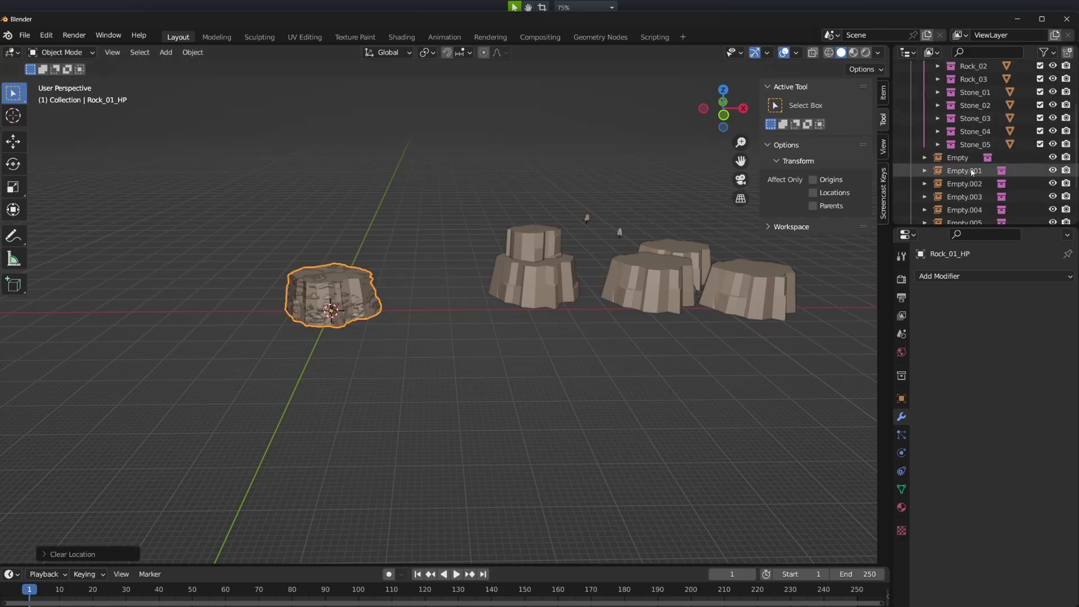
mouse_move(967, 211)
mouse_down()
mouse_move(985, 97)
mouse_move(976, 220)
mouse_move(967, 211)
mouse_up()
scroll(977, 153, down, 1)
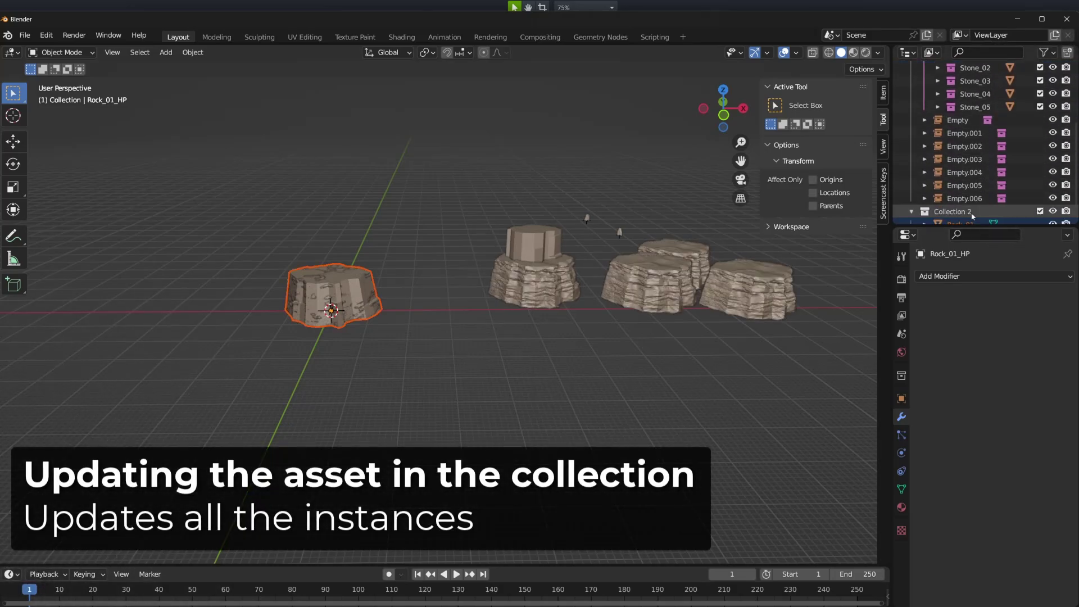
- Move the Rock_02 instance off the top of the rock stack to about X 32.31, Y 10.27, Z 17.0 m
middle_drag(540, 335, 518, 369)
click(542, 254)
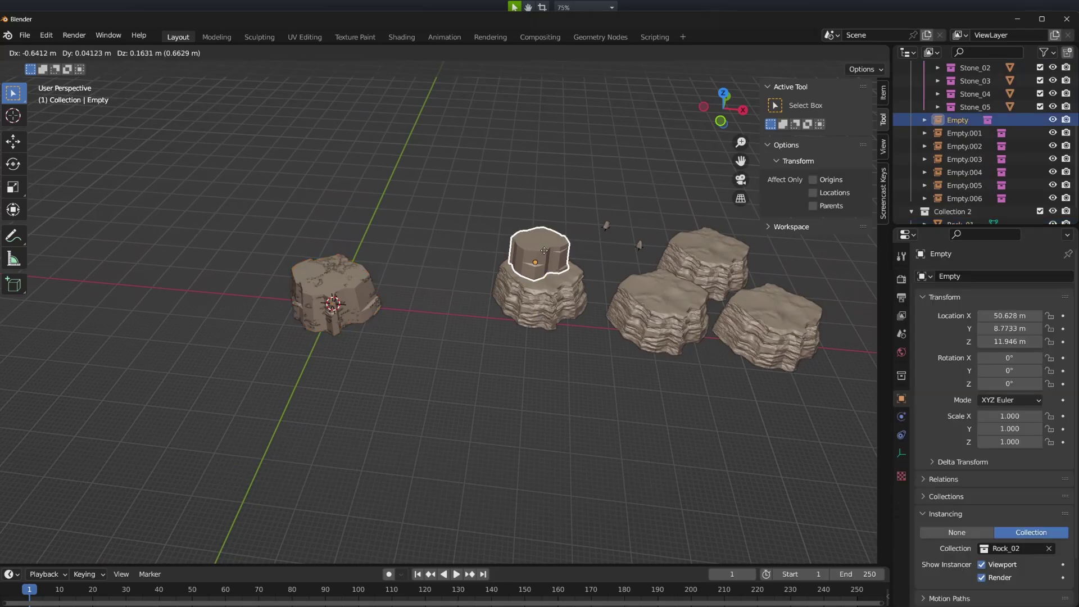
drag(541, 254, 464, 230)
middle_drag(700, 337, 583, 345)
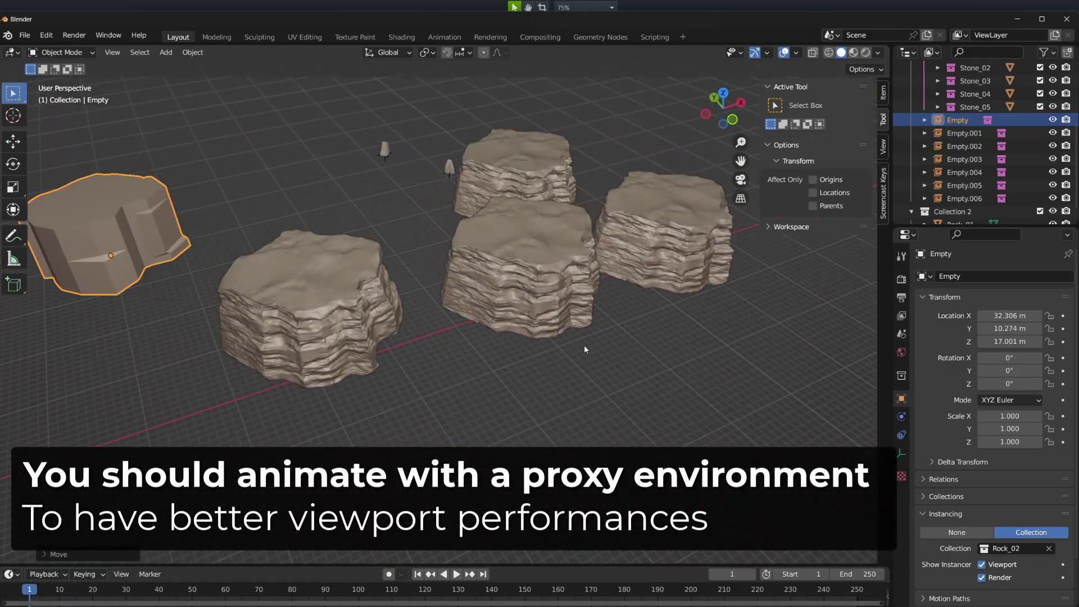